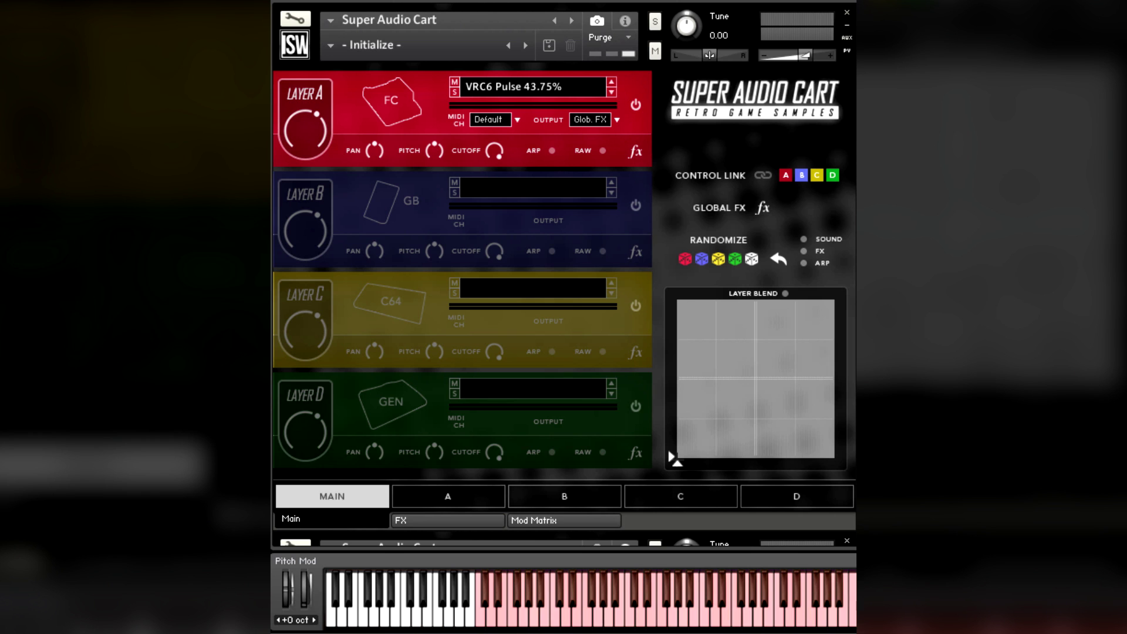
Open Layer A's sounds browser and audition FC sounds VRC6 Pulse 6.25%, Pulse 31.25%, VRC6 Saw, VRC7 Wave02 and Wave05.
click(529, 85)
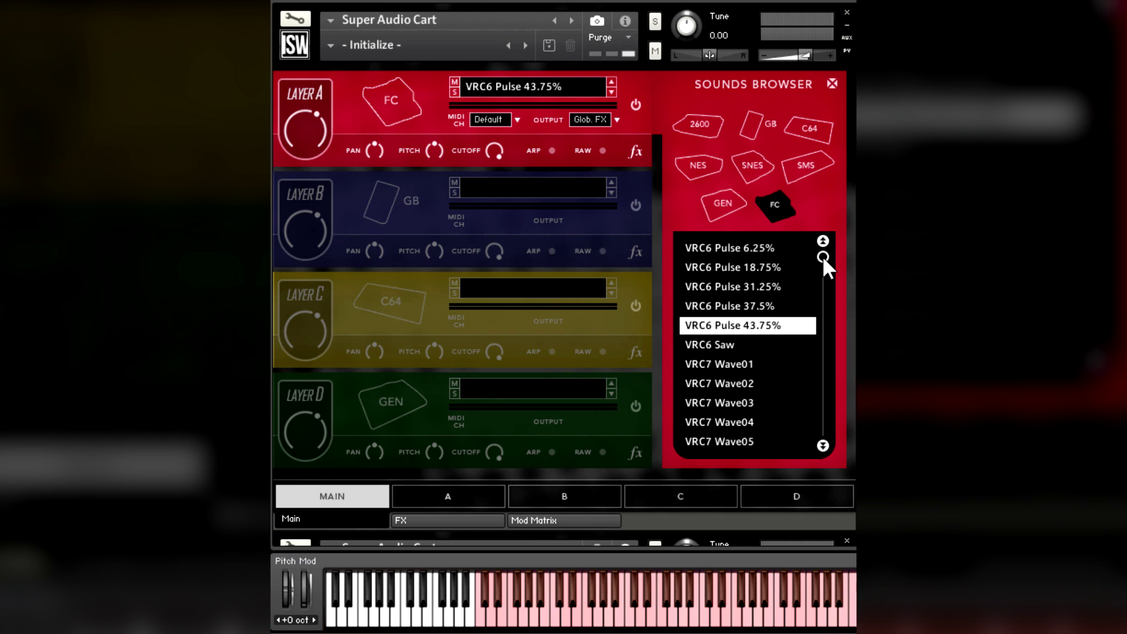
drag(823, 257, 830, 523)
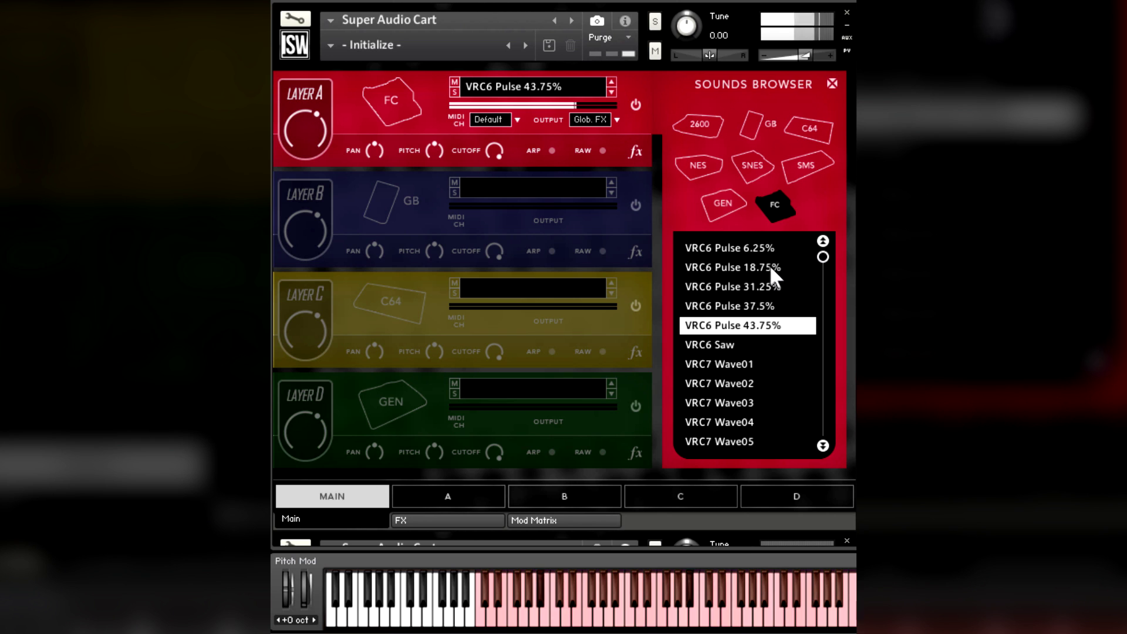
click(810, 247)
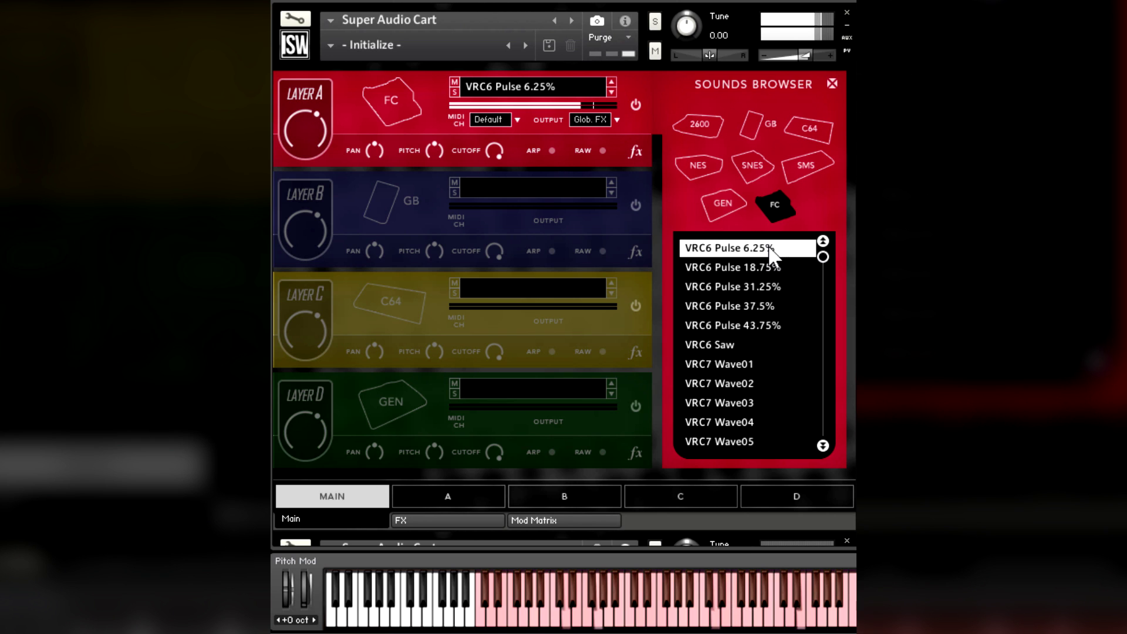
click(772, 289)
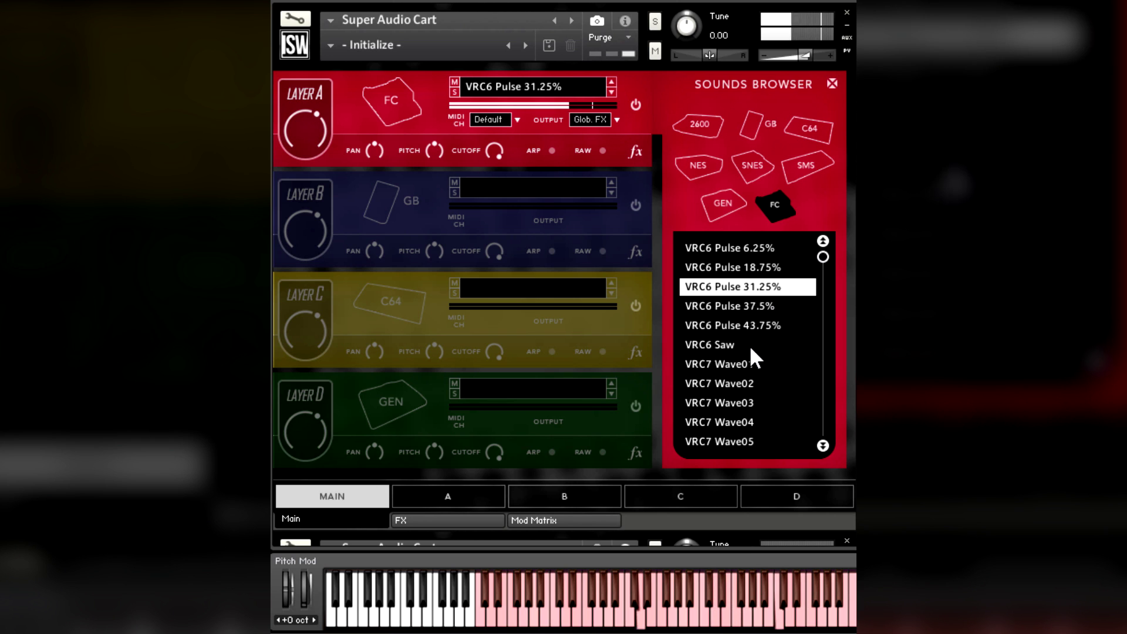
click(752, 350)
click(751, 384)
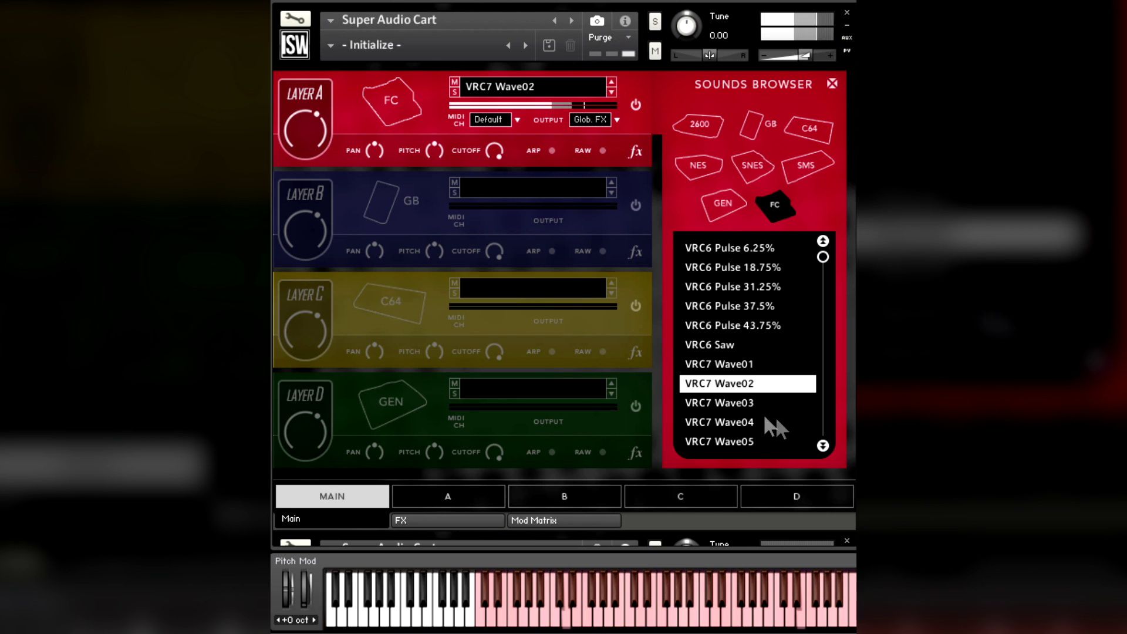
click(766, 442)
Audition VRC7 Wave10, Wave14 and Wave12 on Layer A.
click(824, 446)
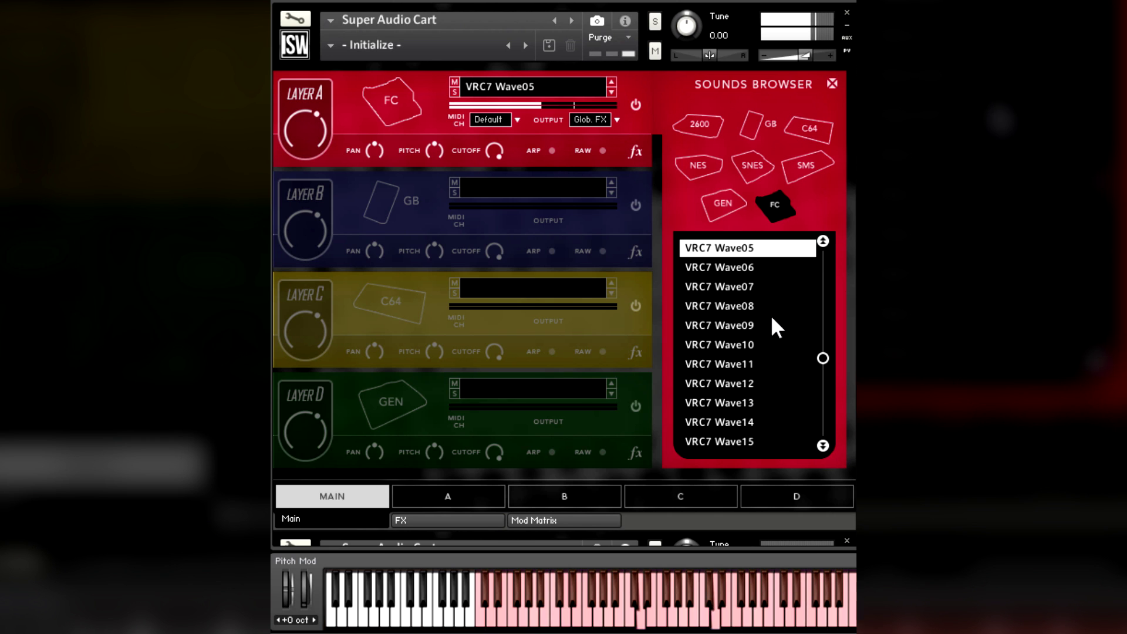
click(753, 346)
click(750, 422)
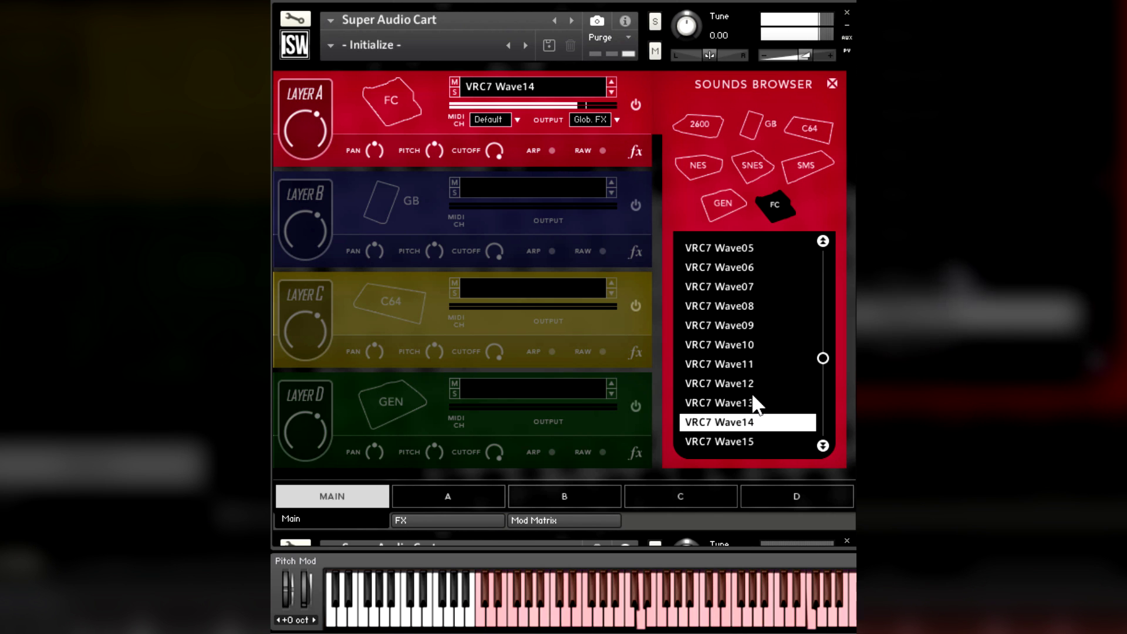
click(755, 382)
Audition FDS Wave04, Wave01 and Wave02 on Layer A, finishing with FDS Wave07 loaded.
click(824, 446)
click(743, 383)
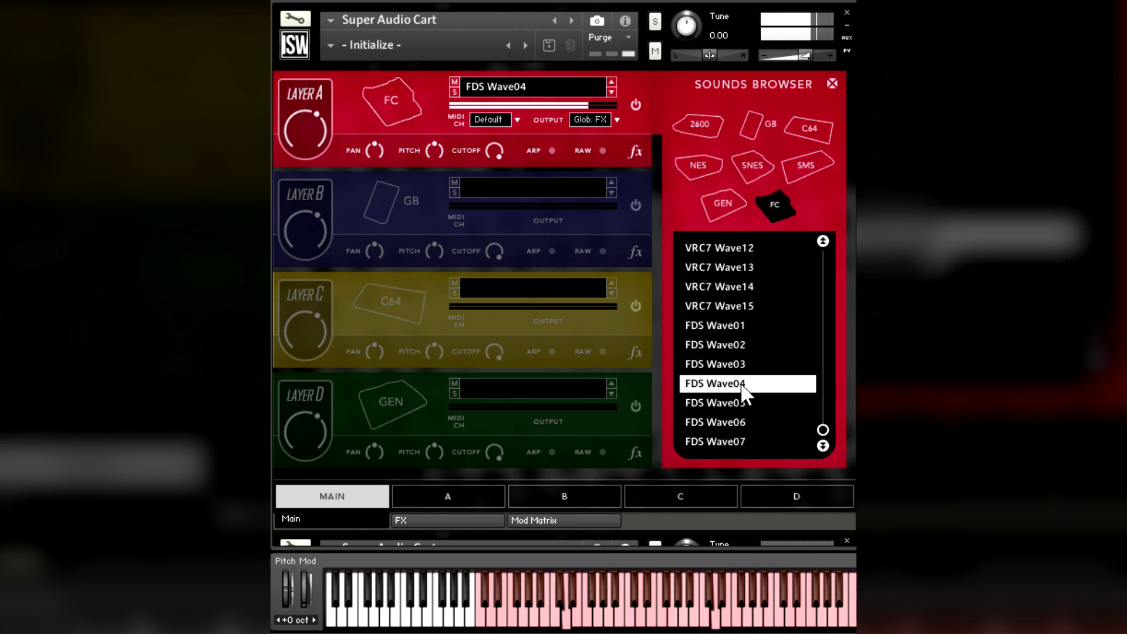
click(743, 326)
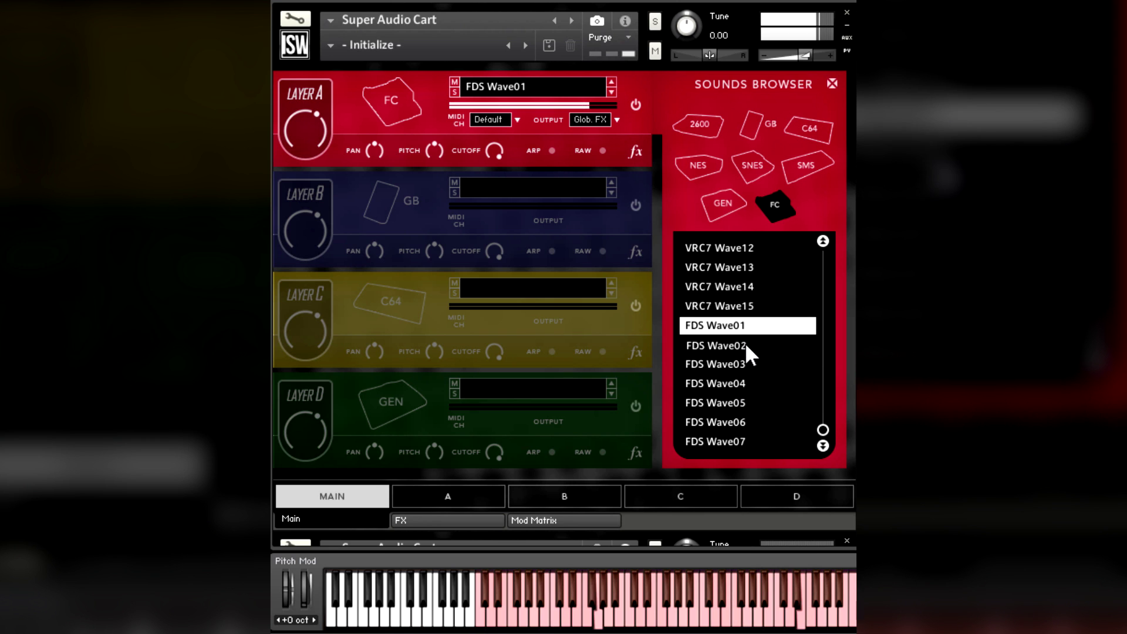
click(745, 345)
click(742, 445)
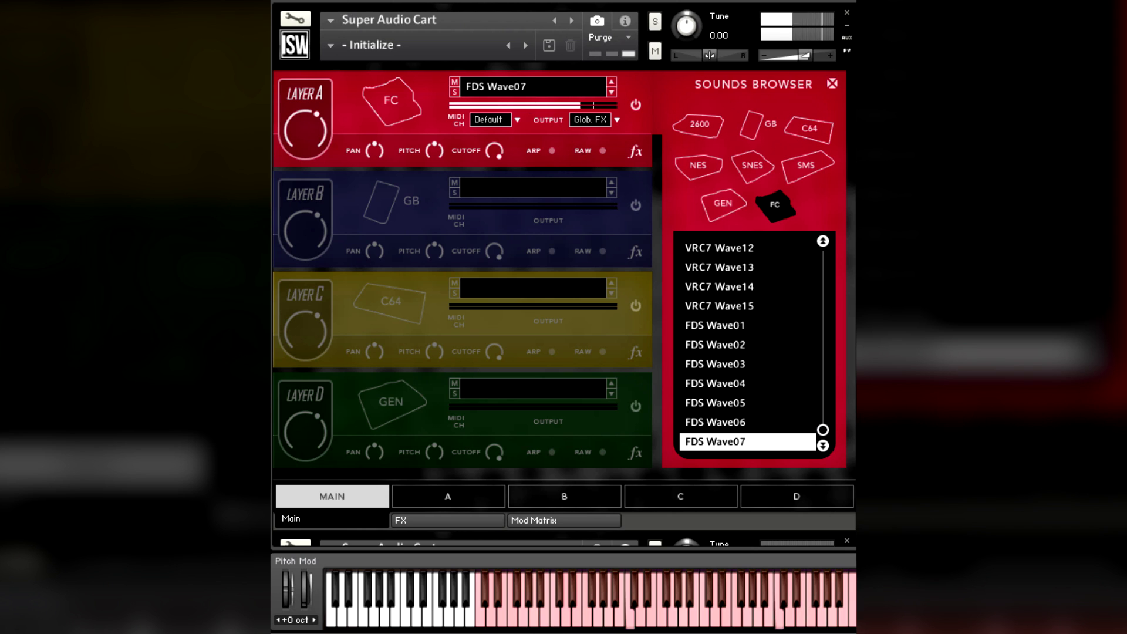
scroll(746, 345, up, 6)
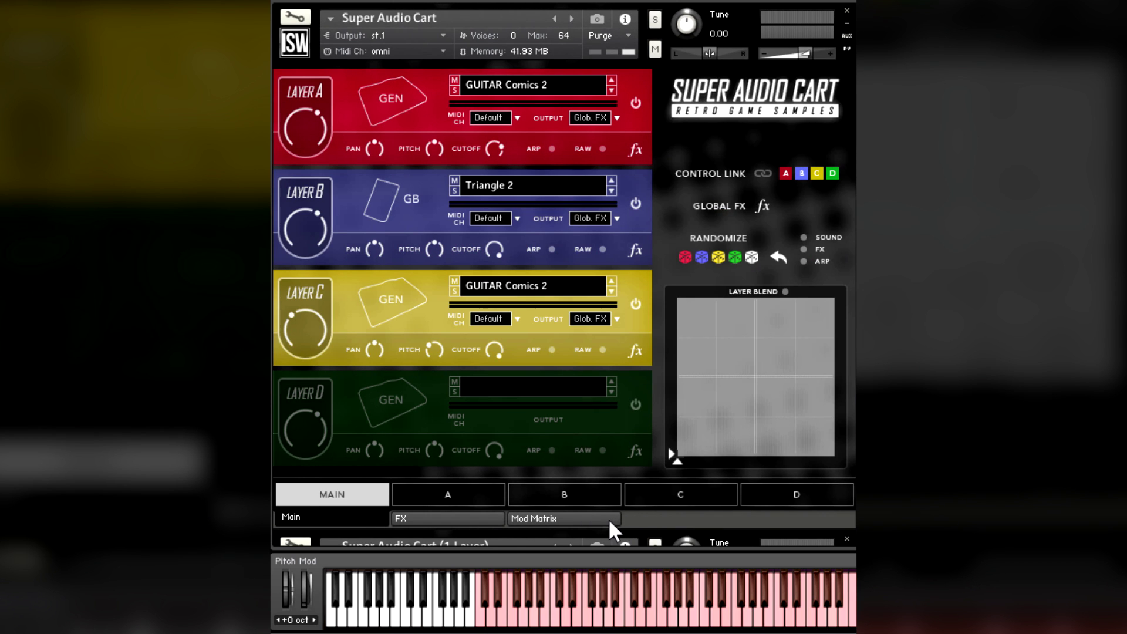
Open the modulation matrix and adjust the decay of the ADSR envelope modulator in slot 4.
click(583, 519)
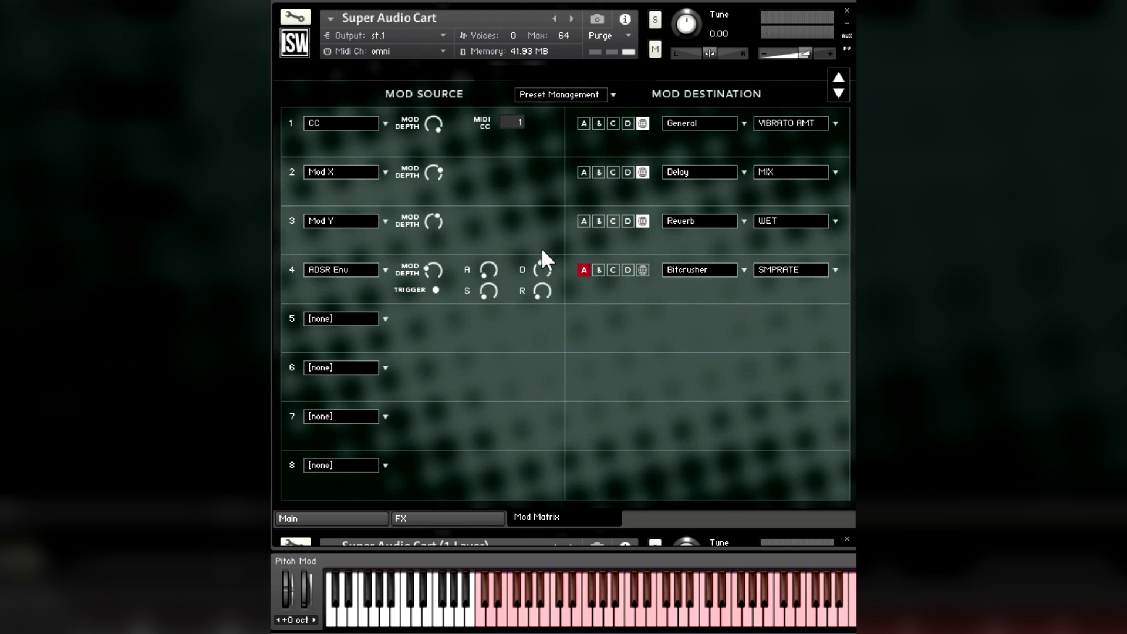
drag(544, 269, 498, 220)
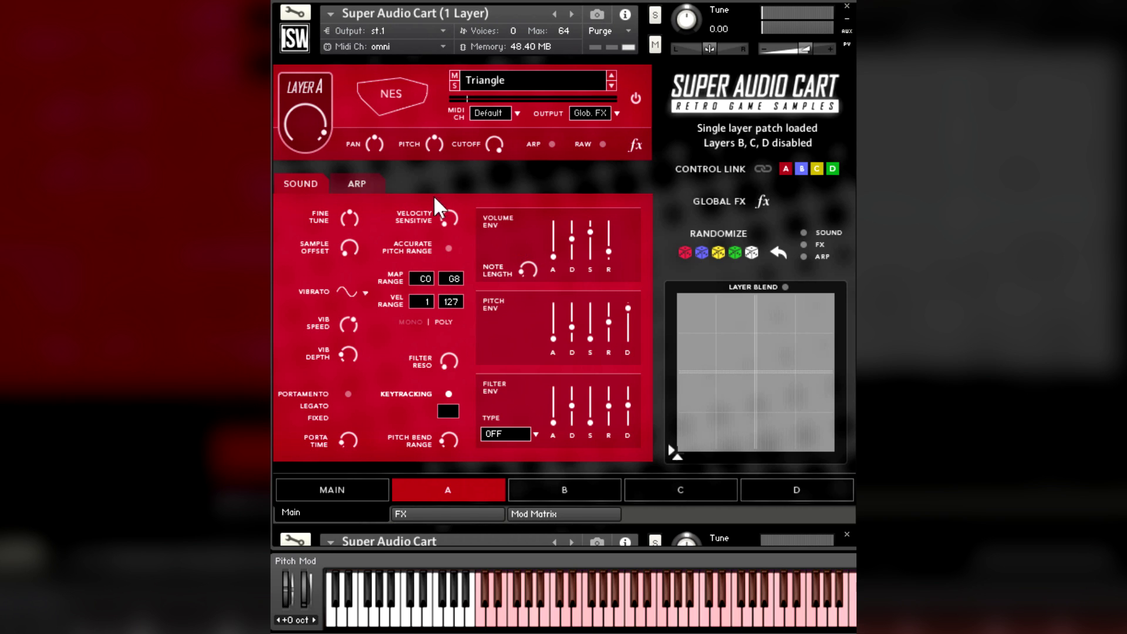
Set Layer A's pitch to 2 st and adjust the note length of its volume envelope.
mouse_move(432, 139)
mouse_down()
mouse_move(439, 122)
mouse_move(439, 138)
mouse_up()
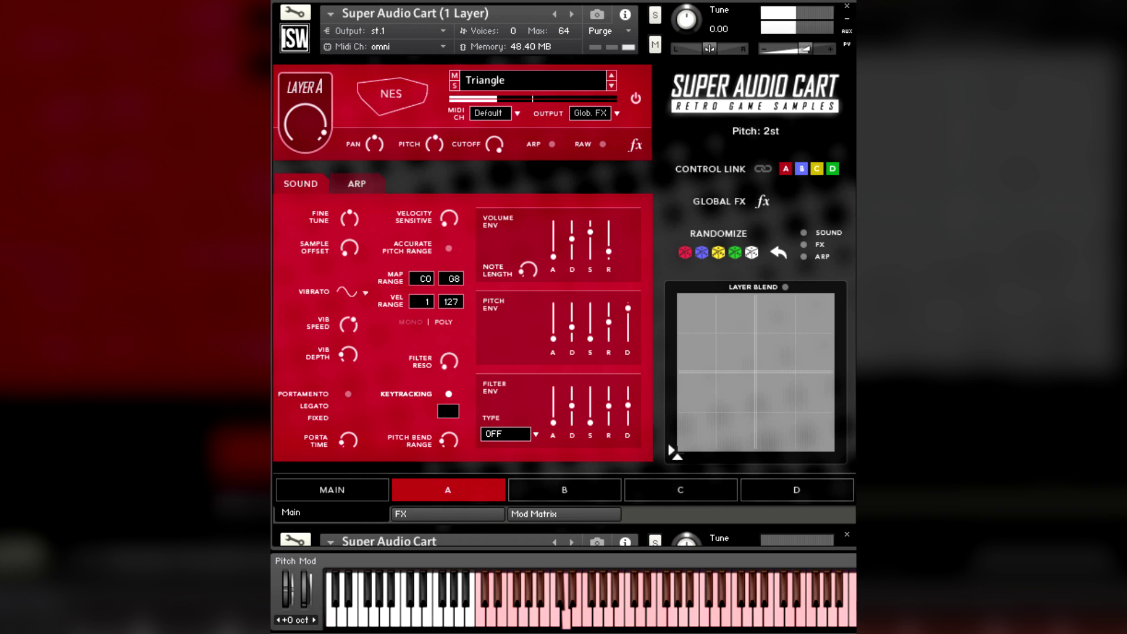
click(529, 270)
click(431, 144)
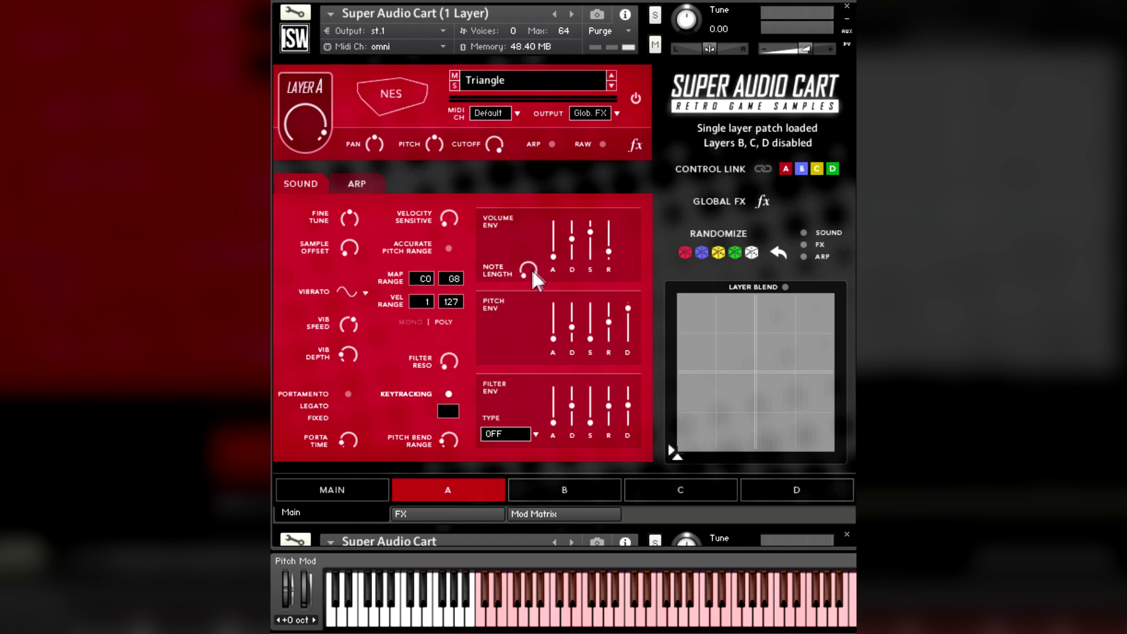
mouse_move(530, 269)
mouse_down()
mouse_move(553, 155)
mouse_move(528, 251)
mouse_up()
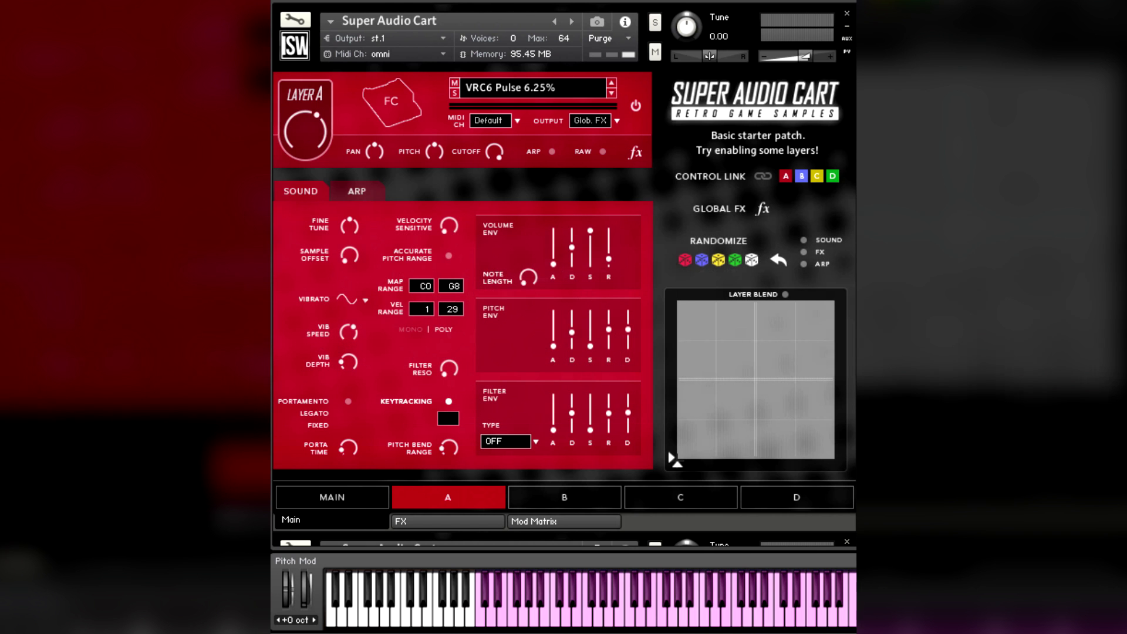
Examine the sound settings and velocity ranges of layers B, C, D and A, and return to the four-layer overview.
click(580, 498)
click(678, 499)
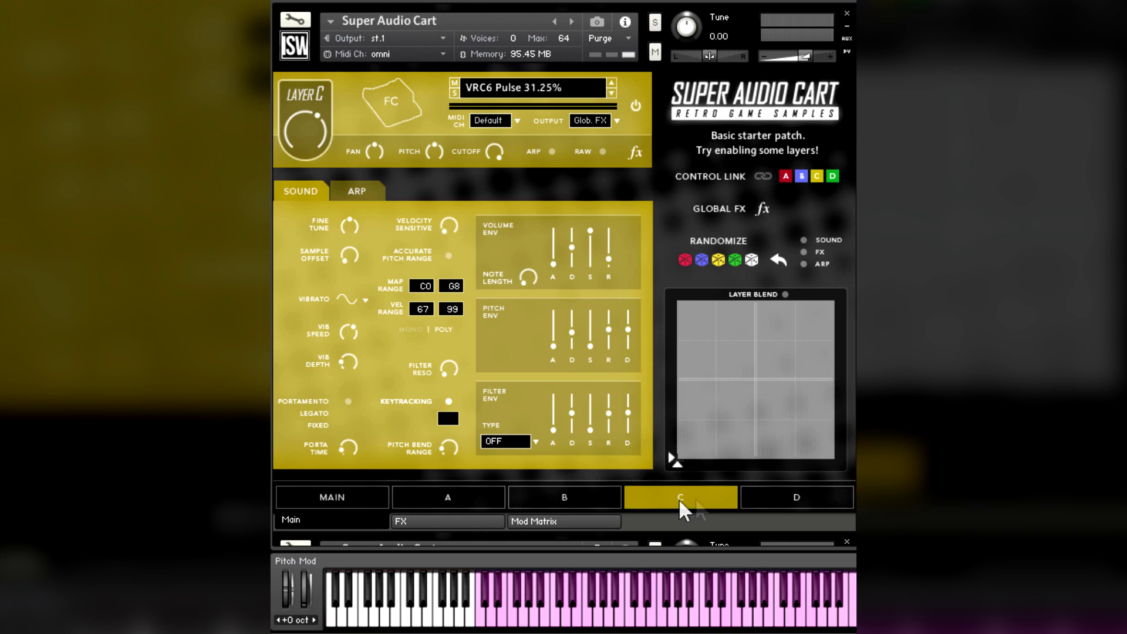
click(780, 501)
click(427, 488)
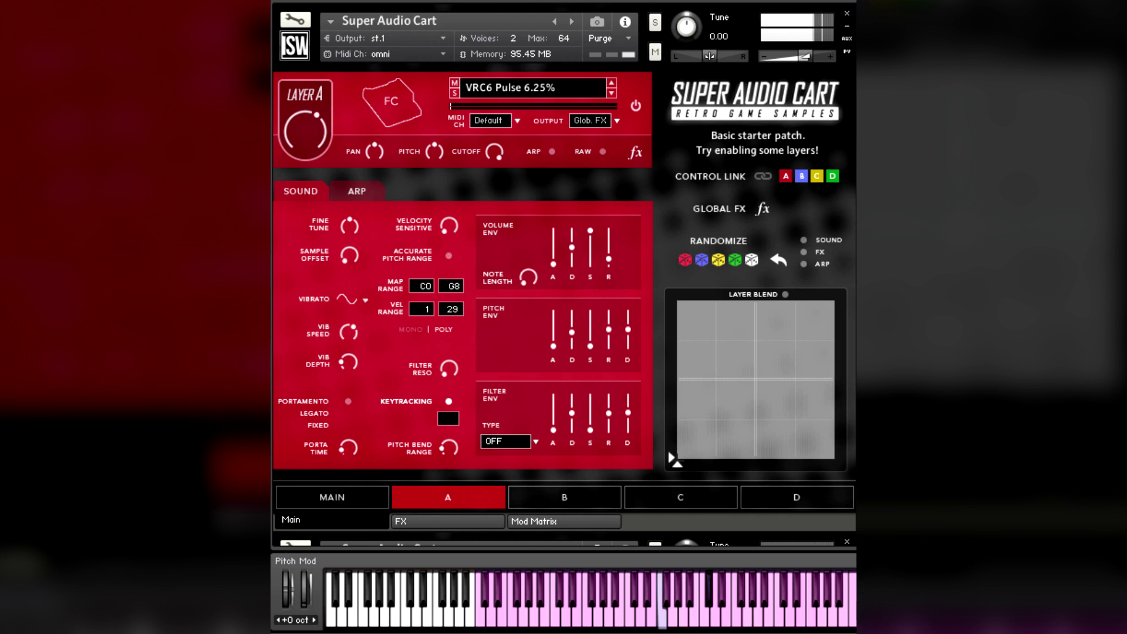
click(335, 505)
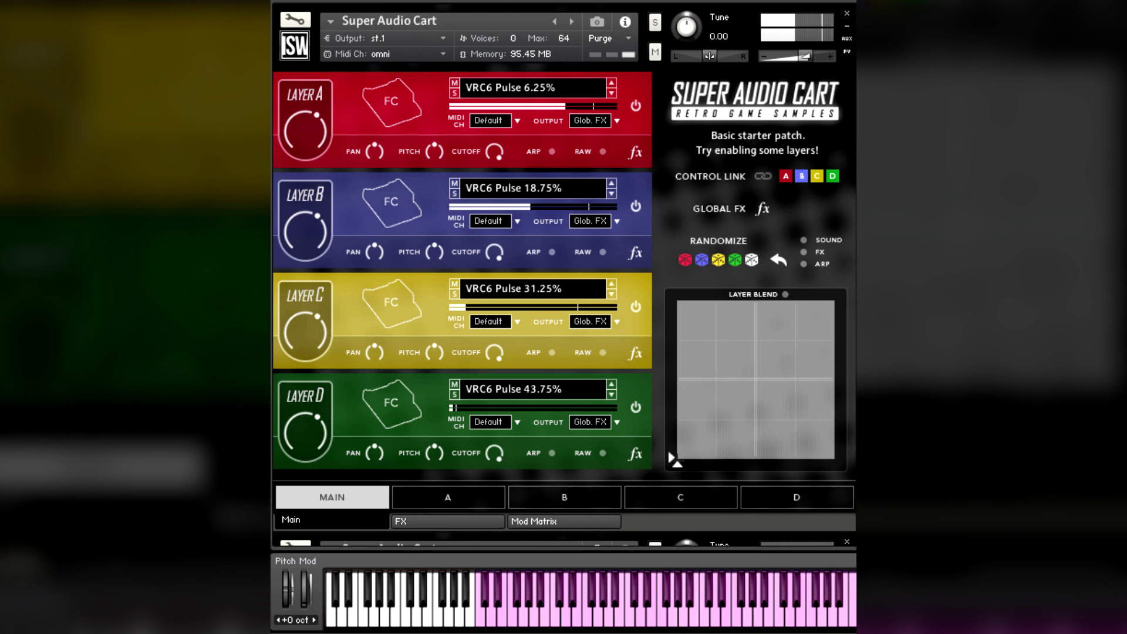
Examine the FX rack's preset management options for initializing, saving and loading layer effects.
click(448, 497)
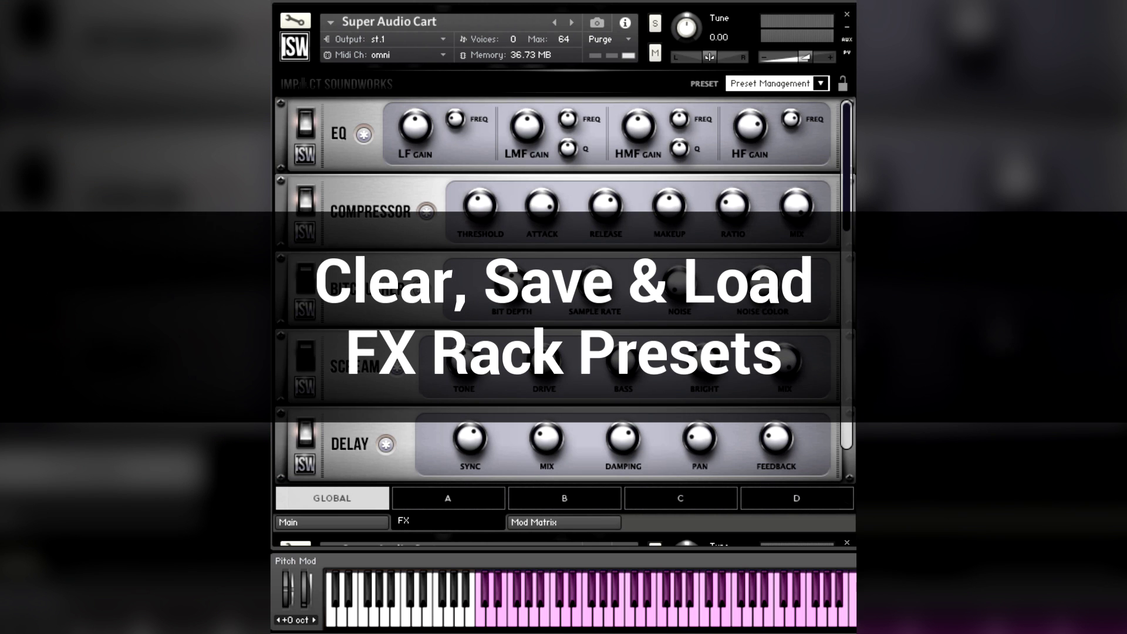
click(821, 83)
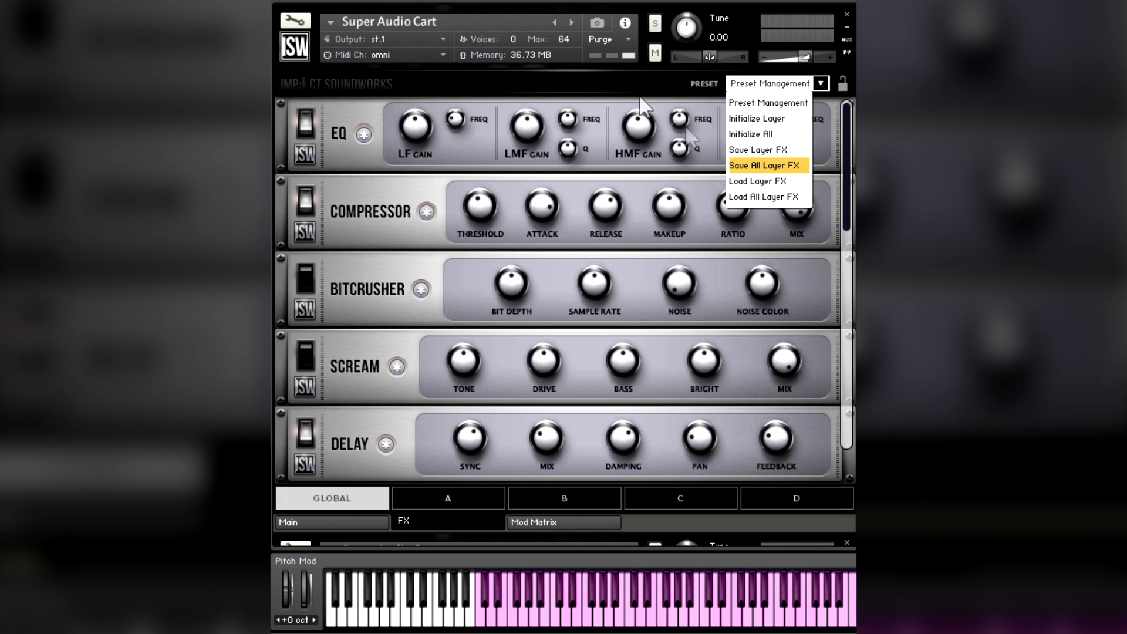
click(625, 82)
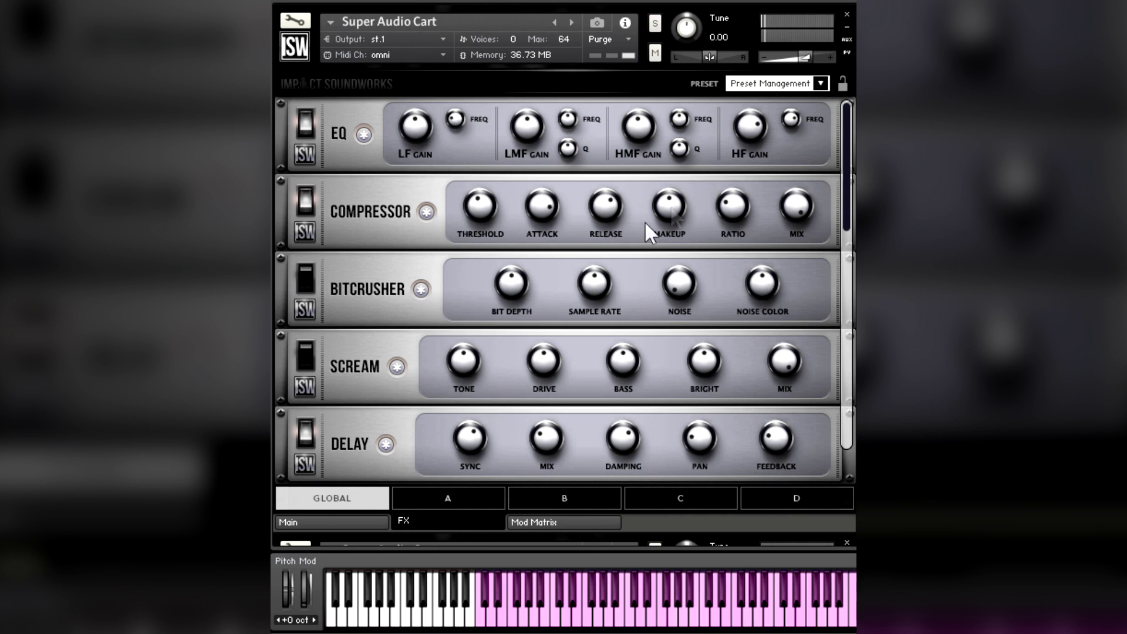
Lock the FX rack against snapshot changes and load the Lead snapshot from the Authentic 2600 category.
click(840, 87)
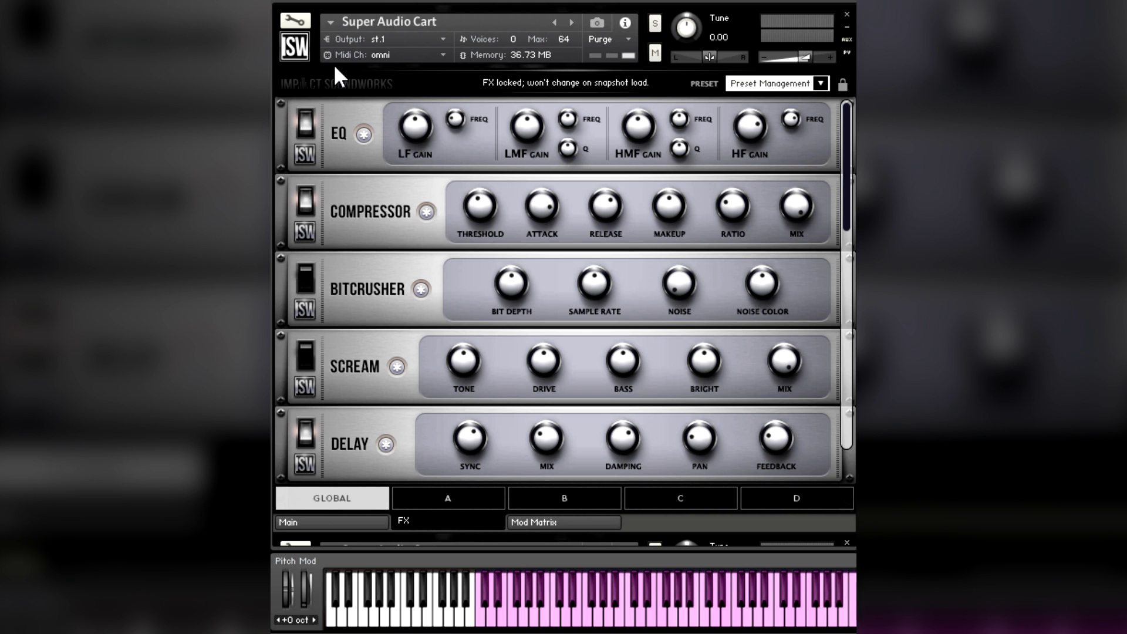
click(555, 23)
click(332, 47)
mouse_move(364, 65)
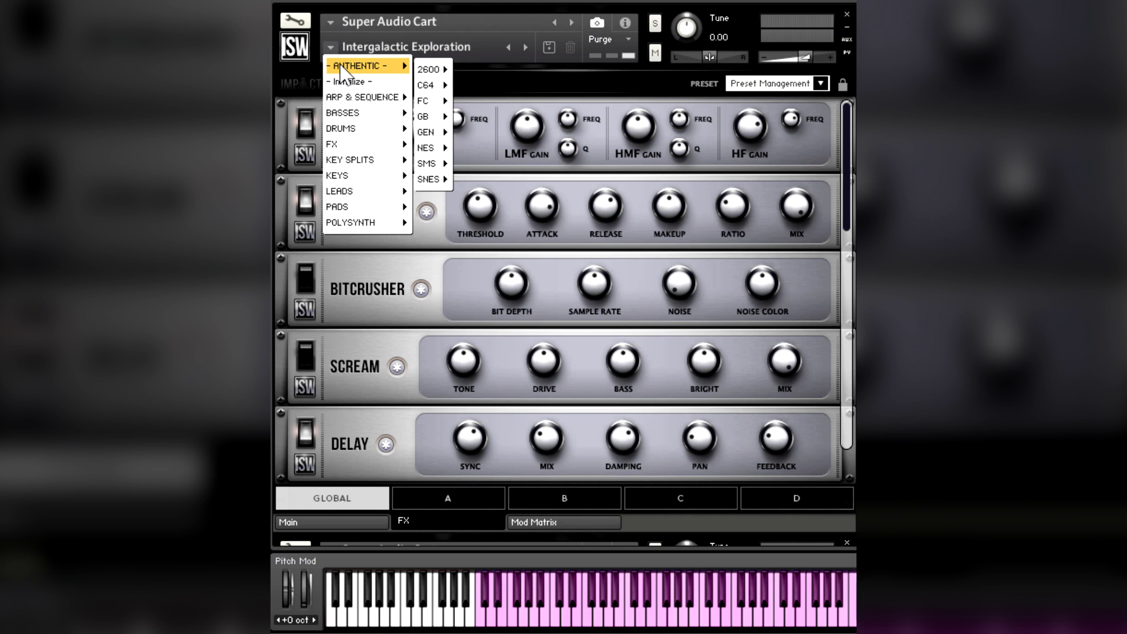
mouse_move(430, 69)
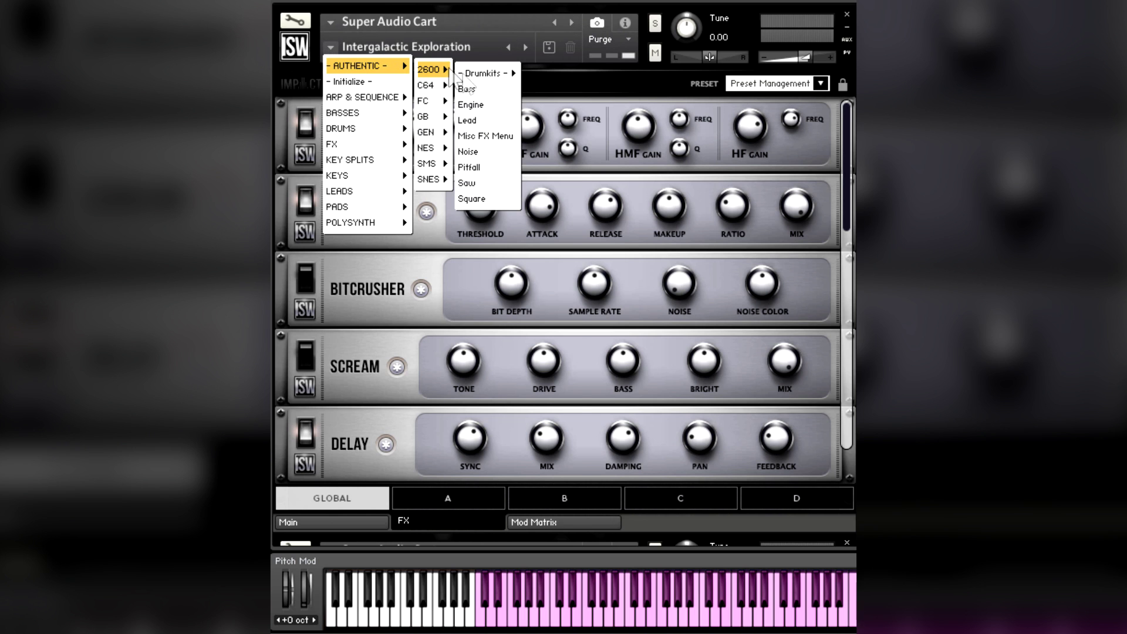
click(484, 121)
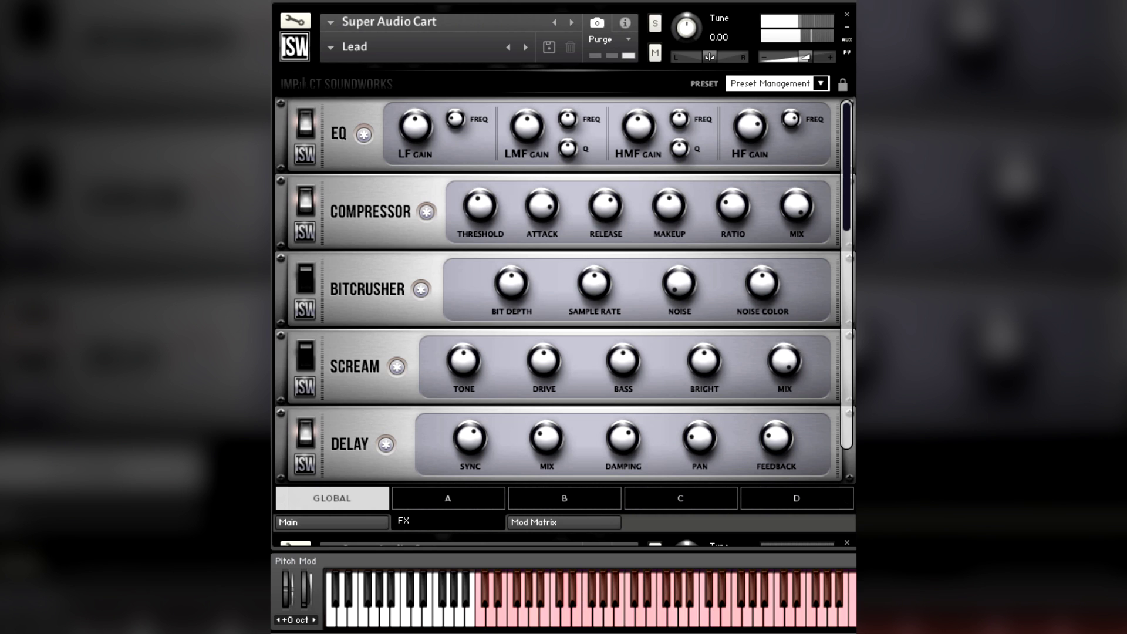
drag(849, 173, 466, 499)
click(466, 499)
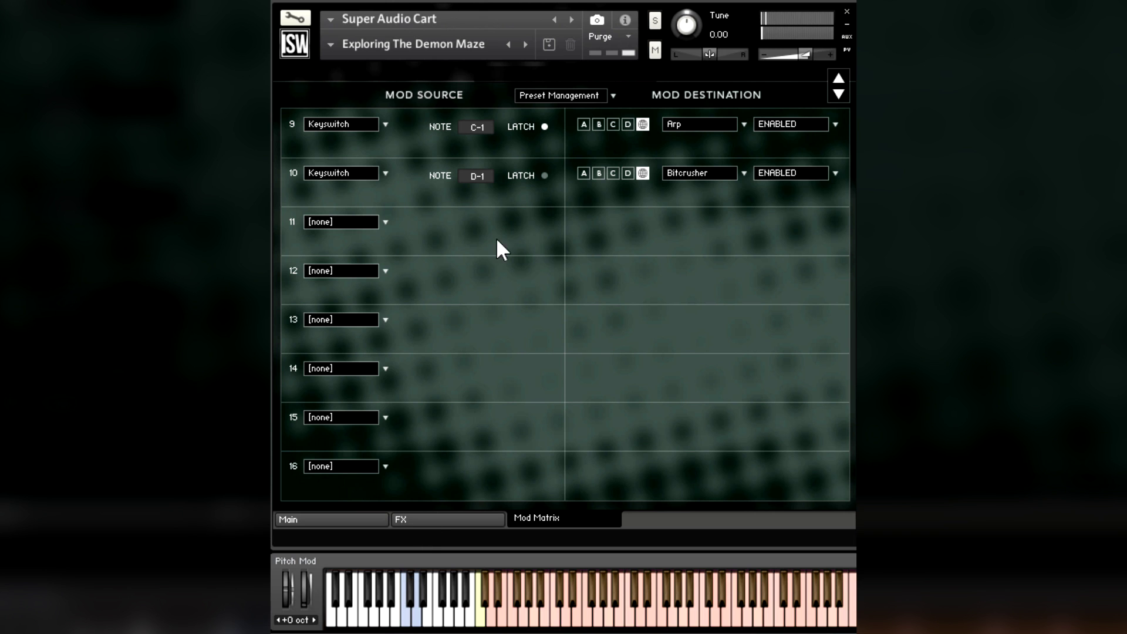
Examine the destination choices for keyswitch slot 10 and the modulation source choices for empty slot 11.
click(675, 174)
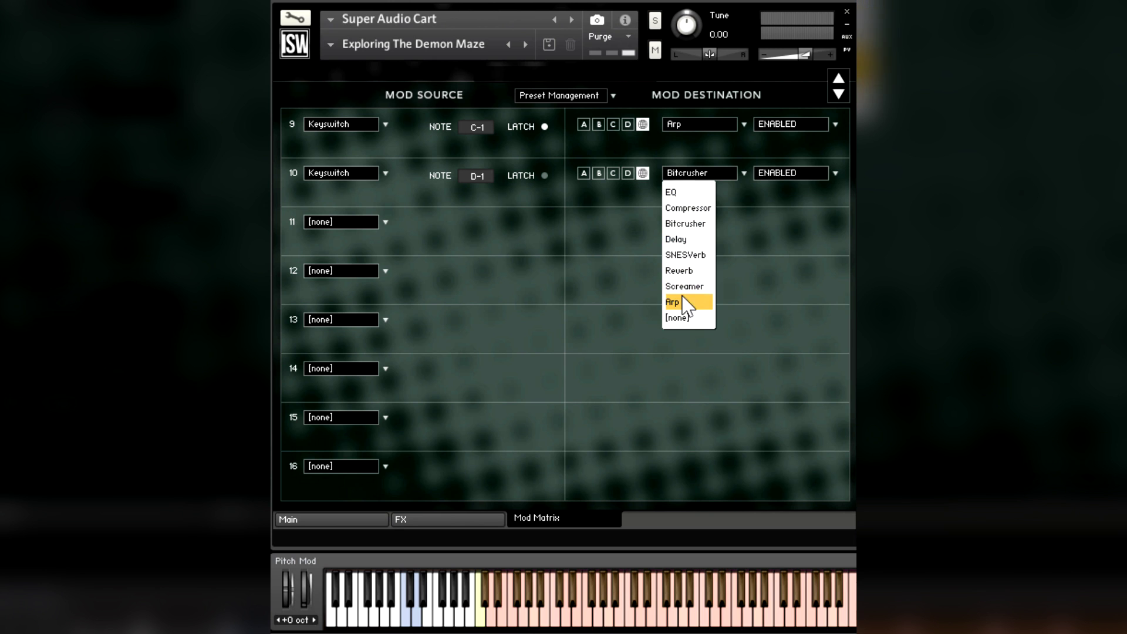
click(766, 240)
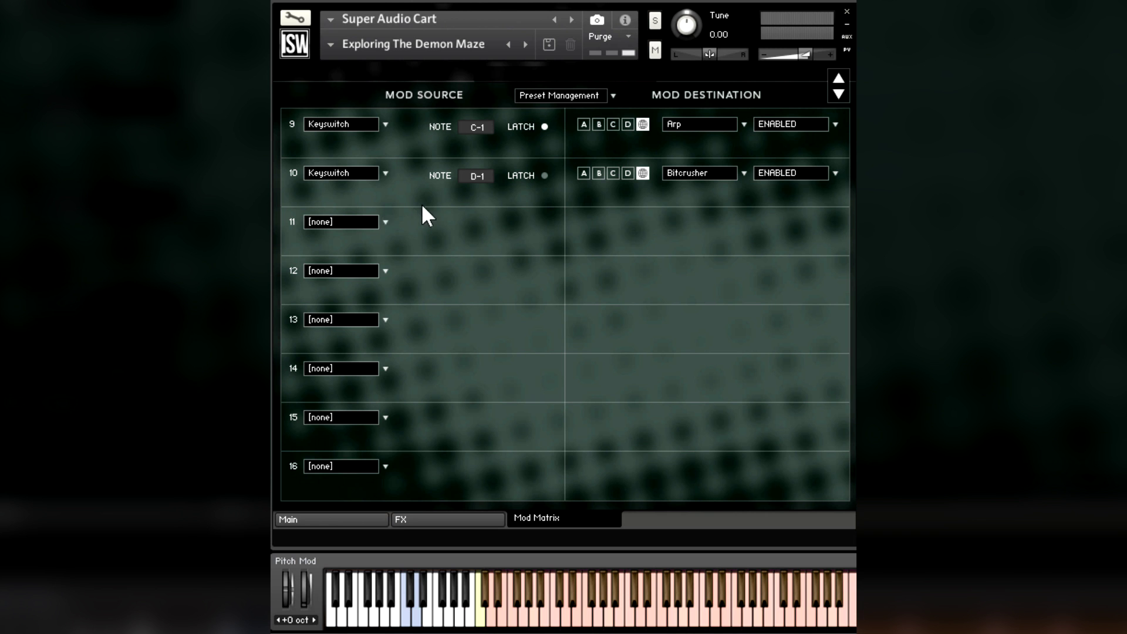
click(364, 221)
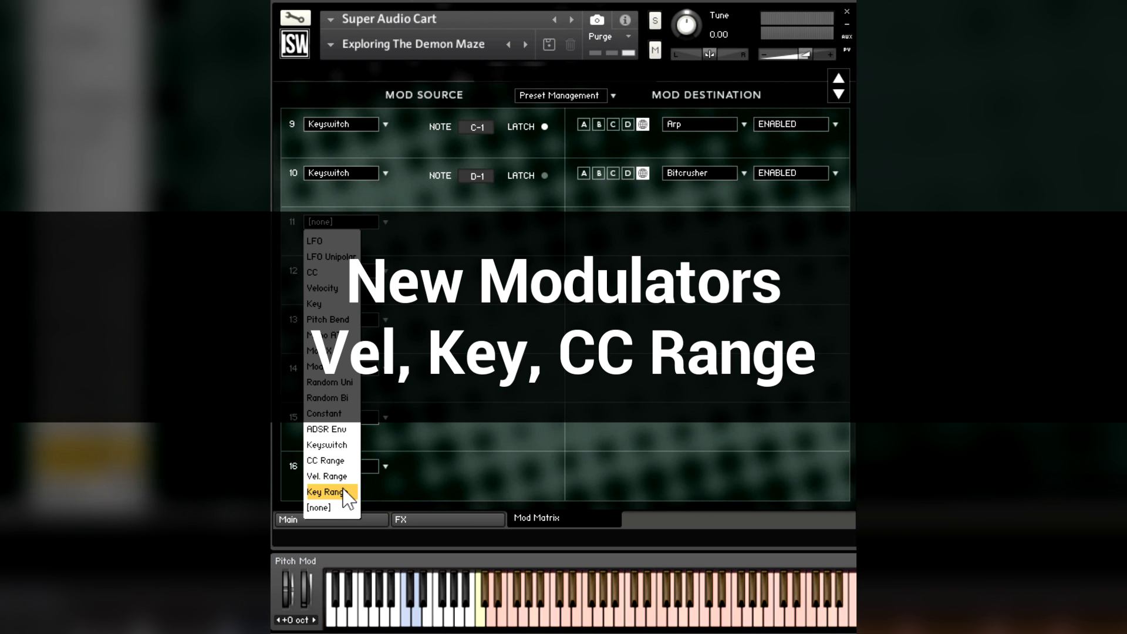
click(539, 250)
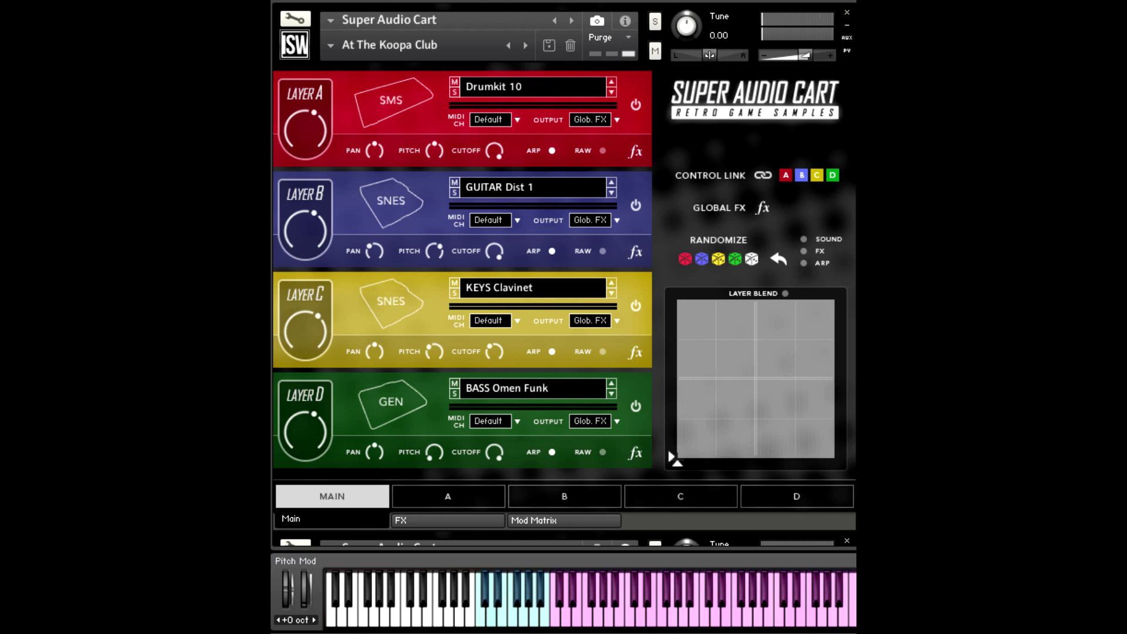
Sweep the layer blend XY pad for the At The Koopa Club snapshot and bring it back to the lower-left corner.
click(711, 418)
drag(714, 419, 674, 457)
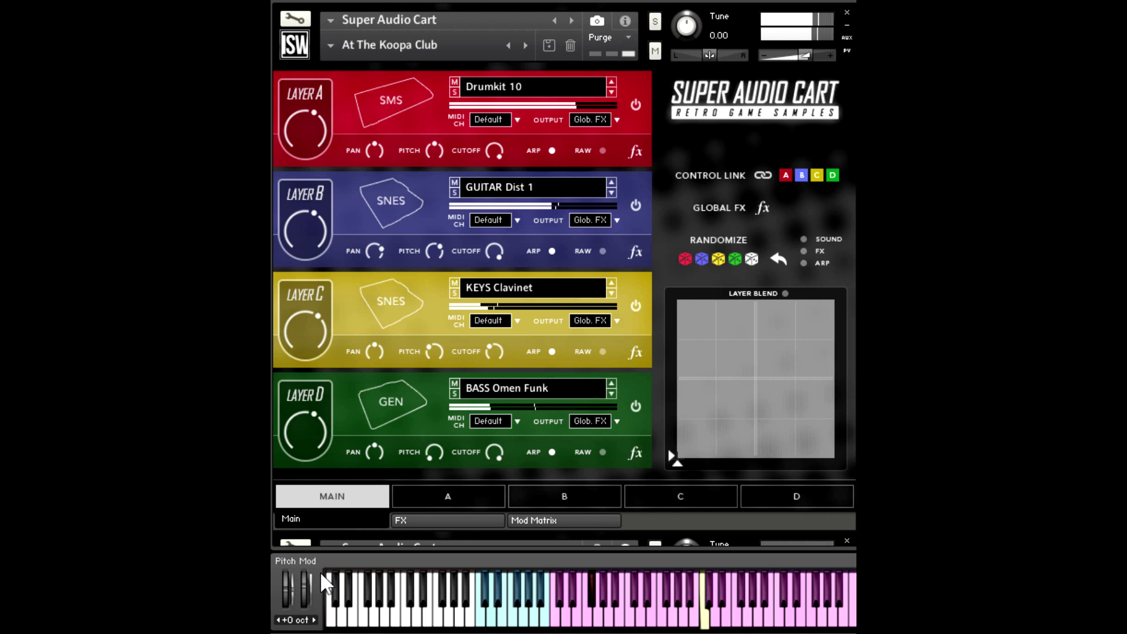
Load the Digital Dancers snapshot and sweep the XY pad, and do the same sweep on the Basshuncher snapshot.
click(331, 46)
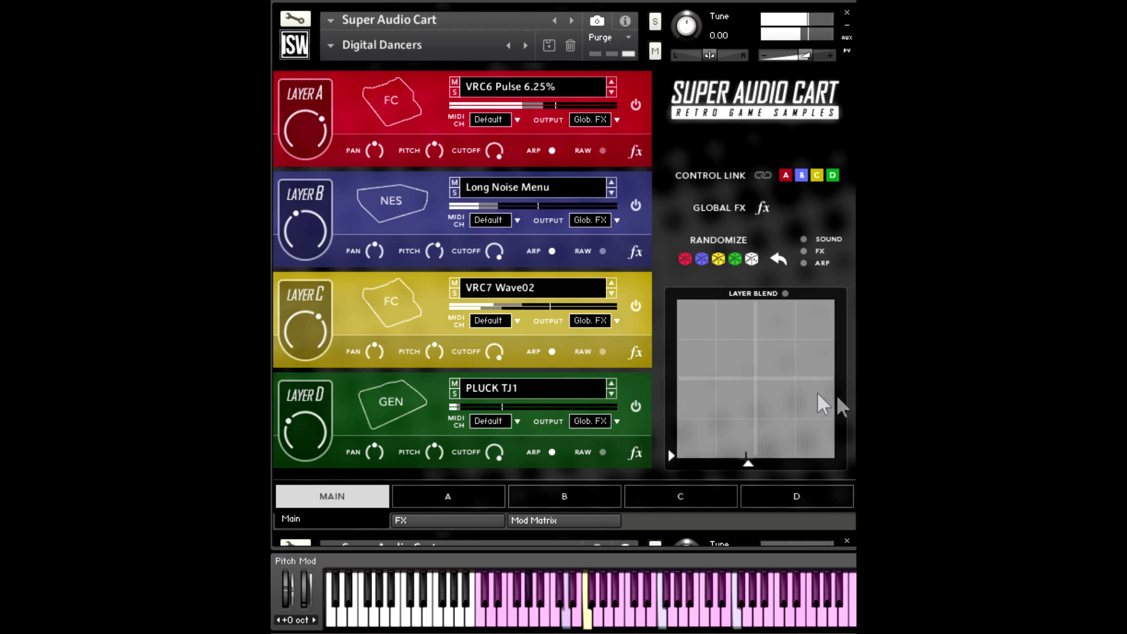
drag(746, 438, 805, 379)
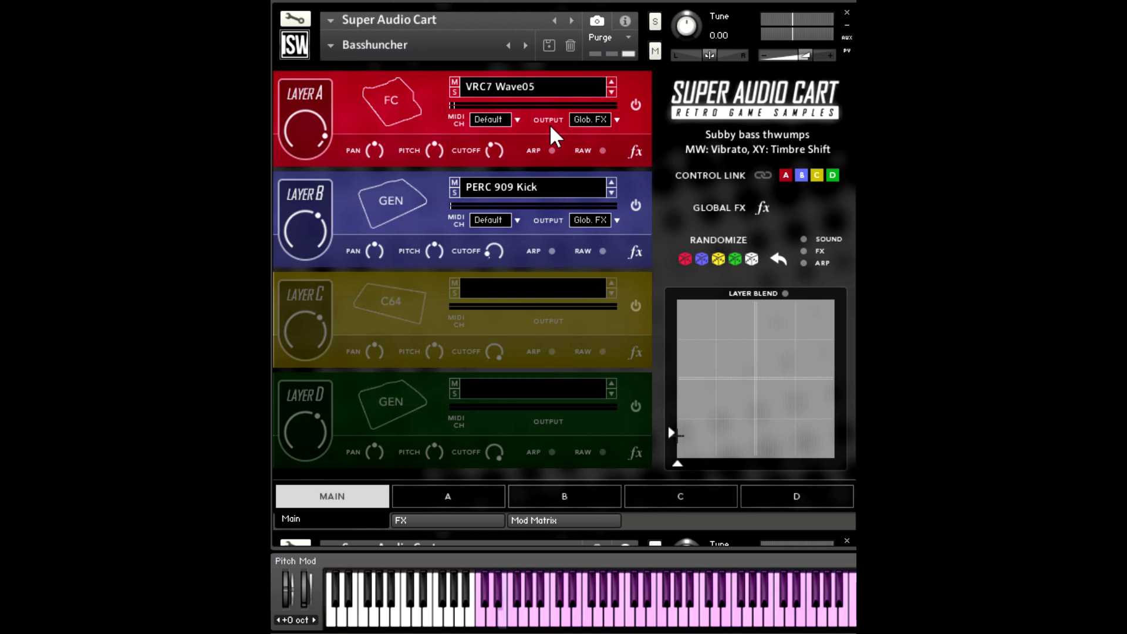
mouse_move(724, 409)
mouse_down()
mouse_move(821, 318)
mouse_move(814, 344)
mouse_move(700, 413)
mouse_move(708, 425)
mouse_move(752, 389)
mouse_move(776, 390)
mouse_move(766, 437)
mouse_move(713, 427)
mouse_move(727, 390)
mouse_up()
mouse_move(782, 369)
mouse_down()
mouse_move(802, 400)
mouse_move(765, 449)
mouse_move(738, 400)
mouse_move(786, 351)
mouse_up()
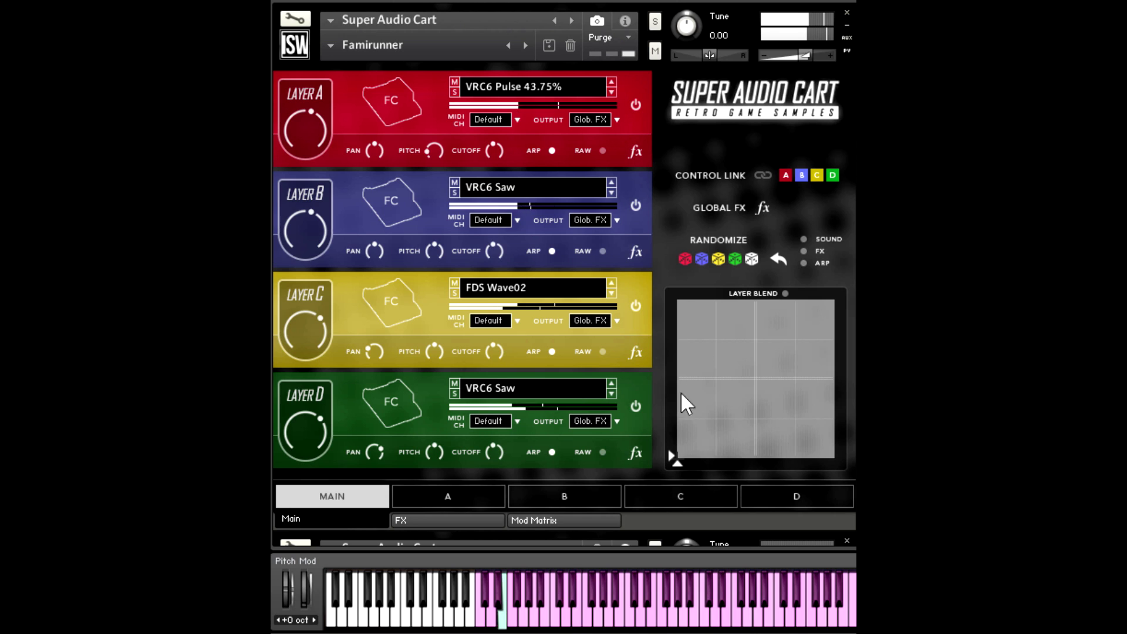
Sweep the layer blend XY pad on the Famirunner snapshot, and load the Insect Drone snapshot and sweep it too.
drag(681, 393, 624, 351)
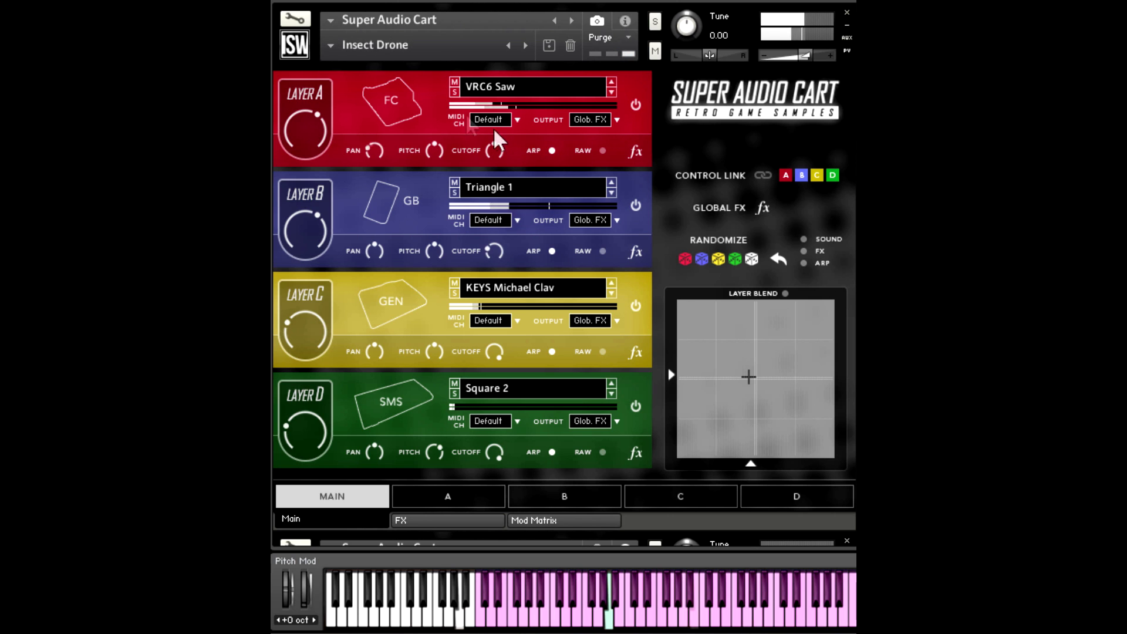
drag(747, 375, 801, 334)
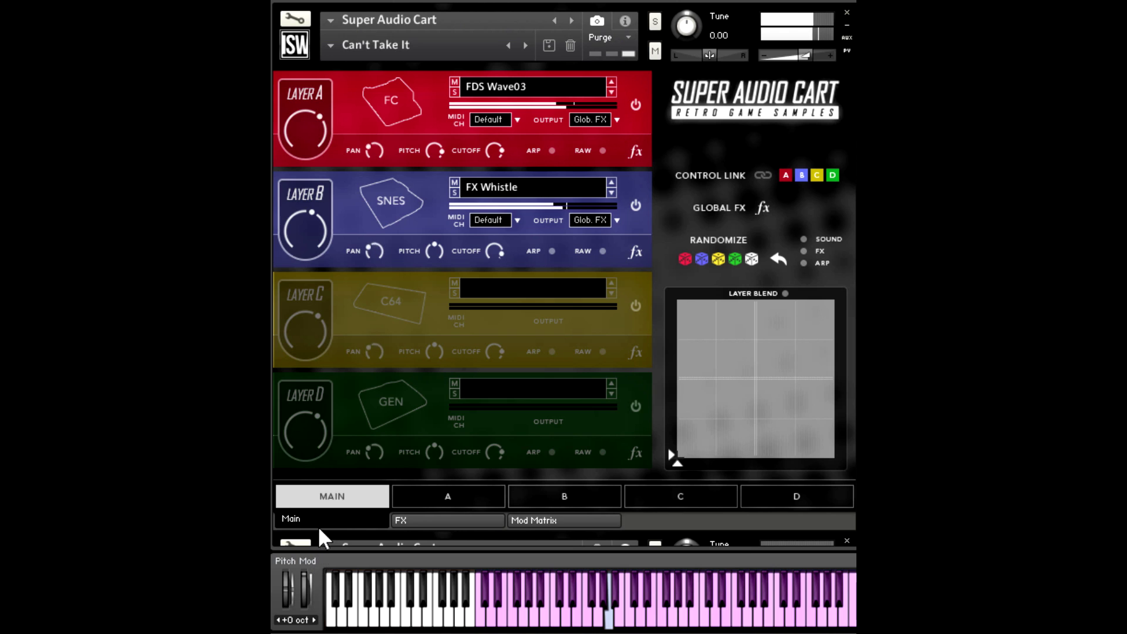
Load the Can't Take It snapshot, sweep the XY pad toward its upper-right corner and bring it back to the lower-left corner.
click(706, 430)
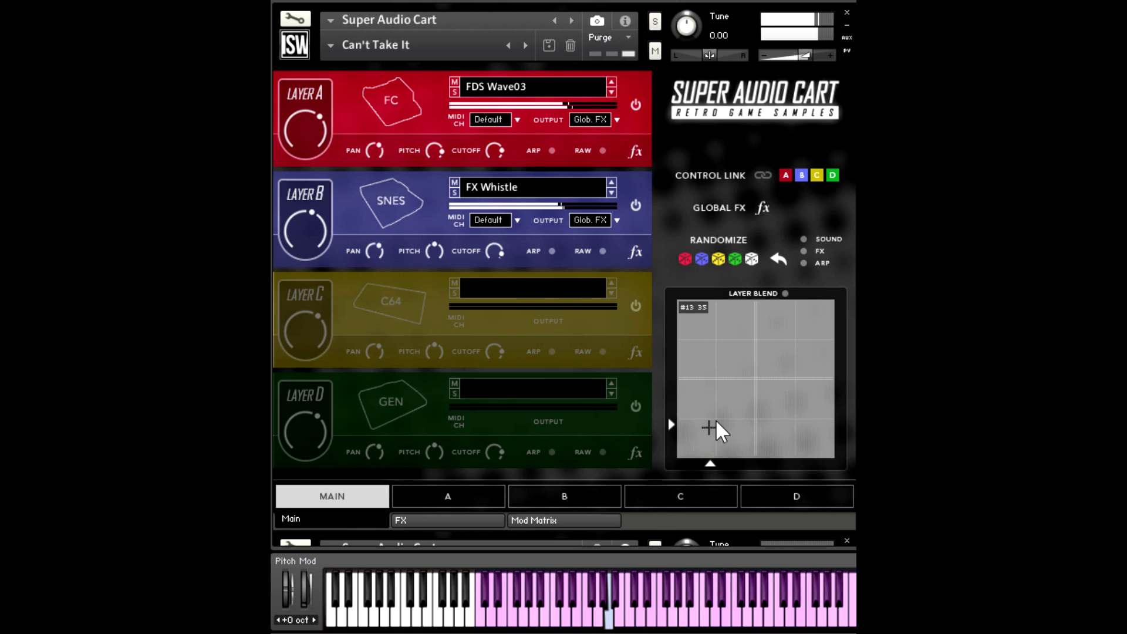
click(822, 321)
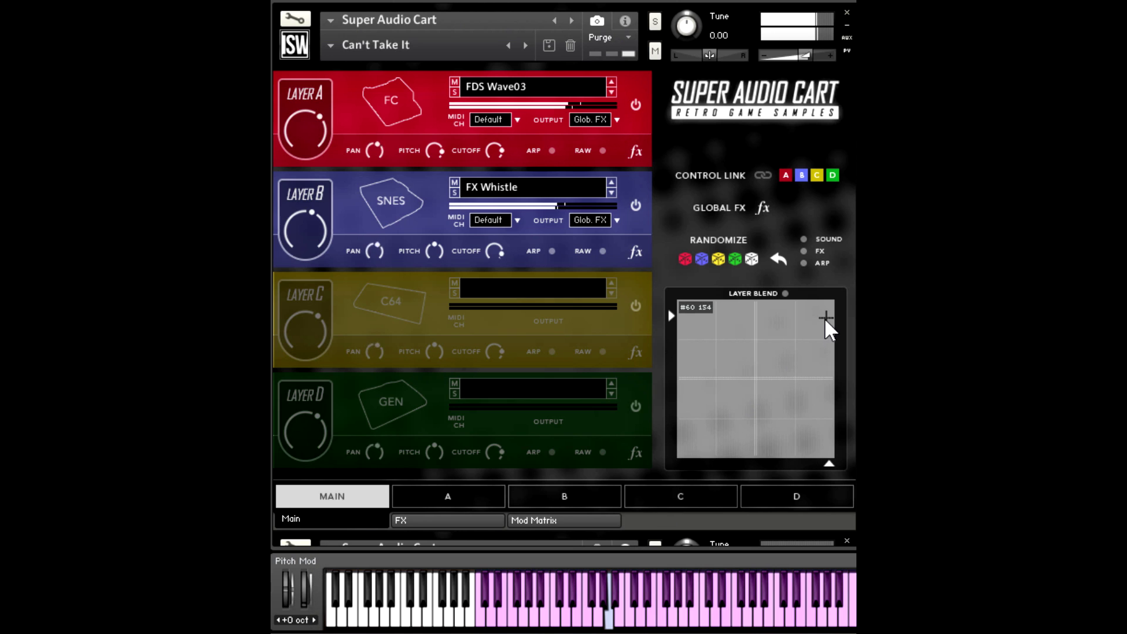
drag(819, 322, 696, 357)
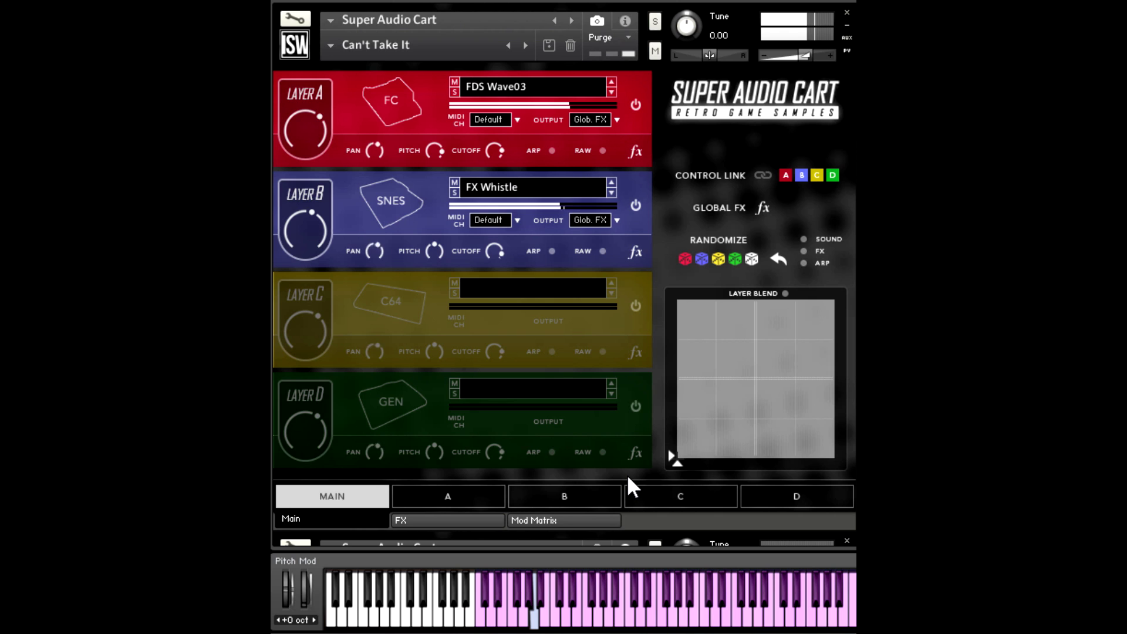
Load the Famichime snapshot, and switch to the Neo Pianoid snapshot with a sweep of its XY pad.
click(336, 47)
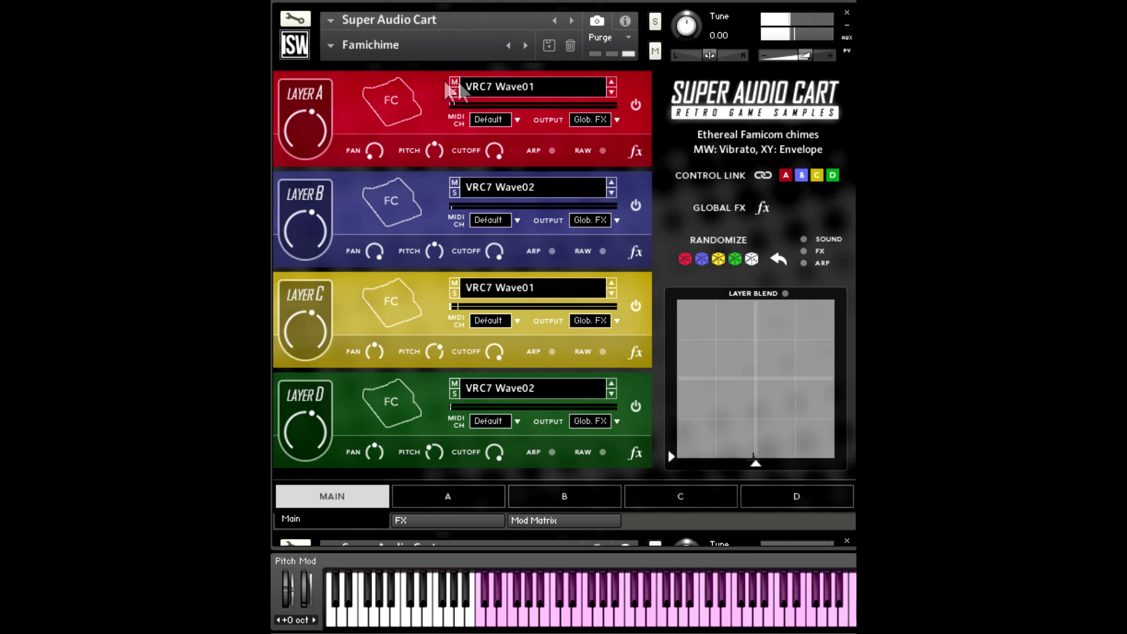
click(509, 46)
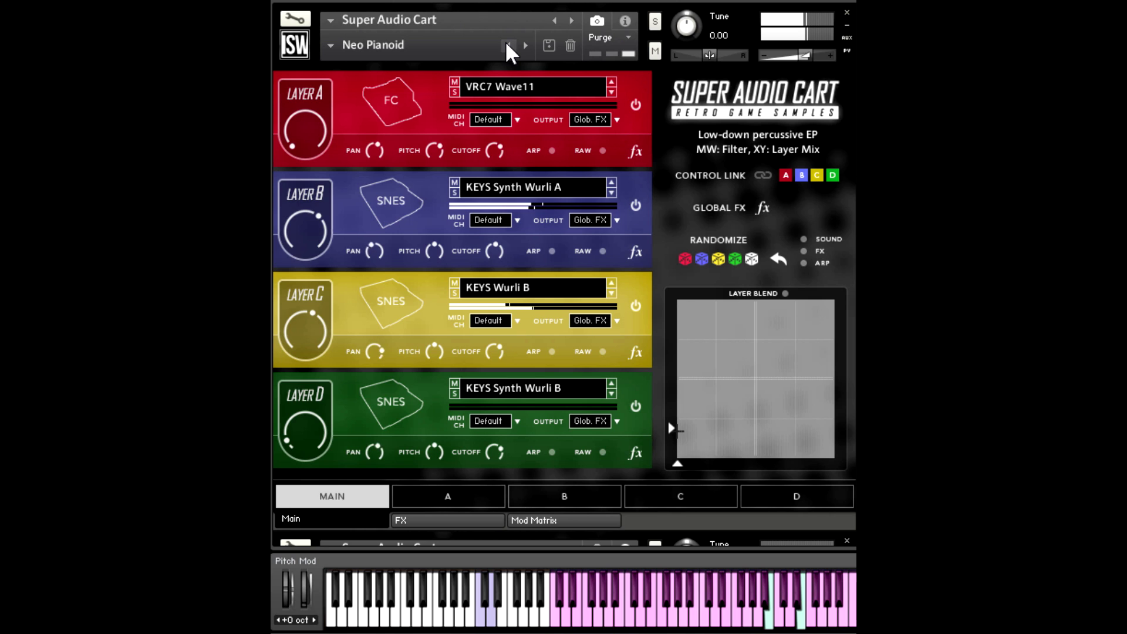
drag(721, 385, 830, 299)
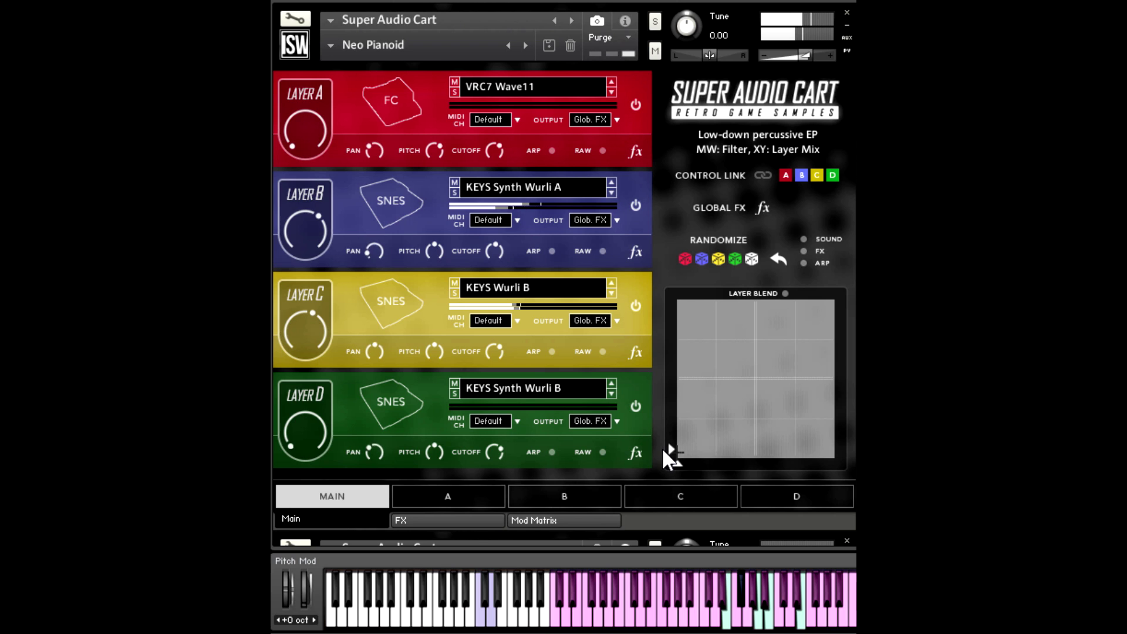
Load the factory snapshot Fuzzed Out, followed by the East vs West snapshot.
click(339, 54)
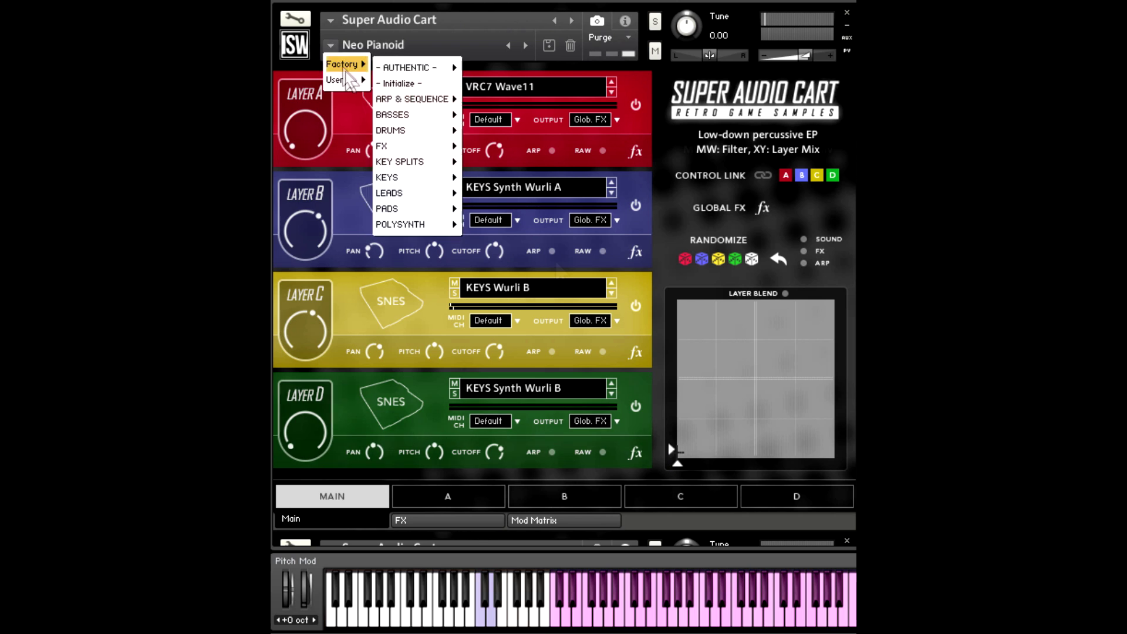
click(555, 260)
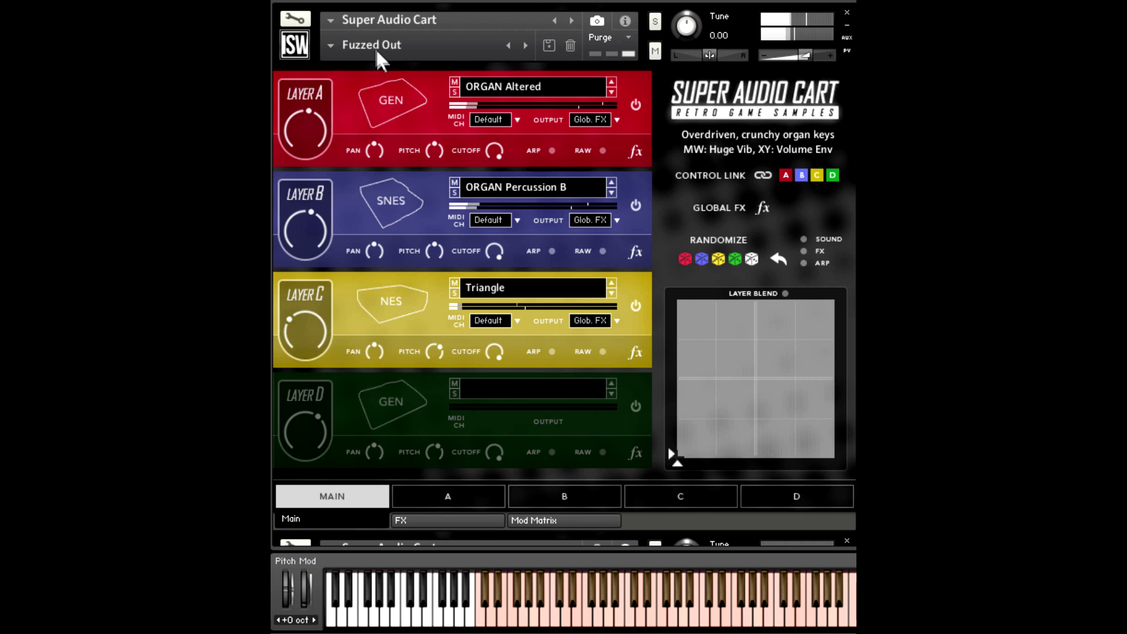
click(330, 44)
click(555, 226)
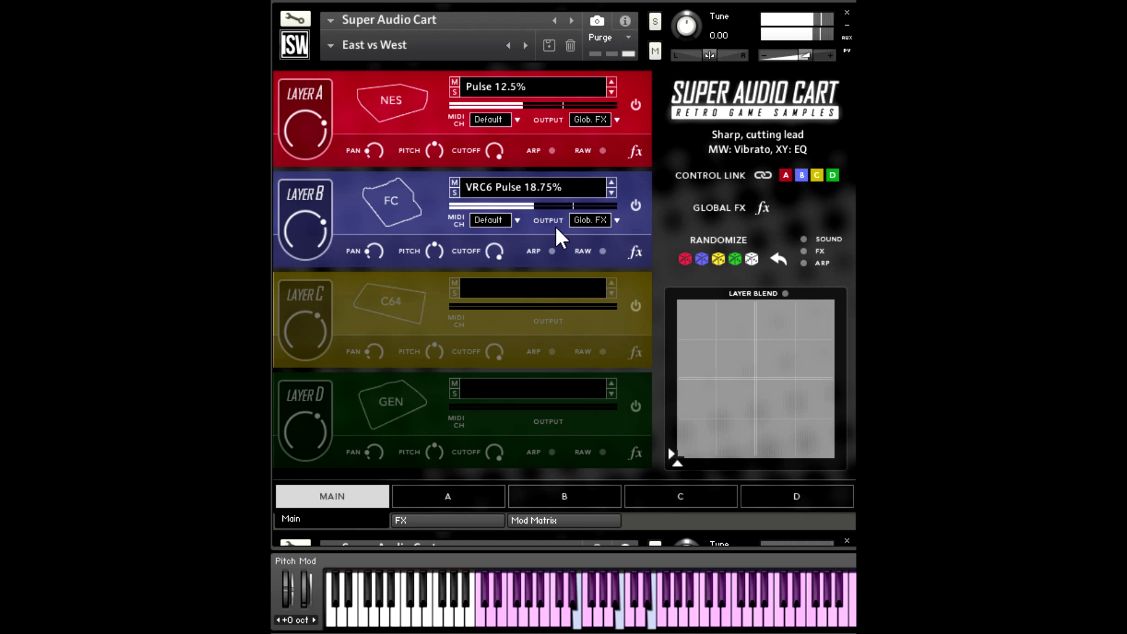
Load the JP Square Pad snapshot and sweep the XY pad, and do the same on the Lily Pad snapshot toward the pad's upper-right corner.
click(330, 46)
click(353, 87)
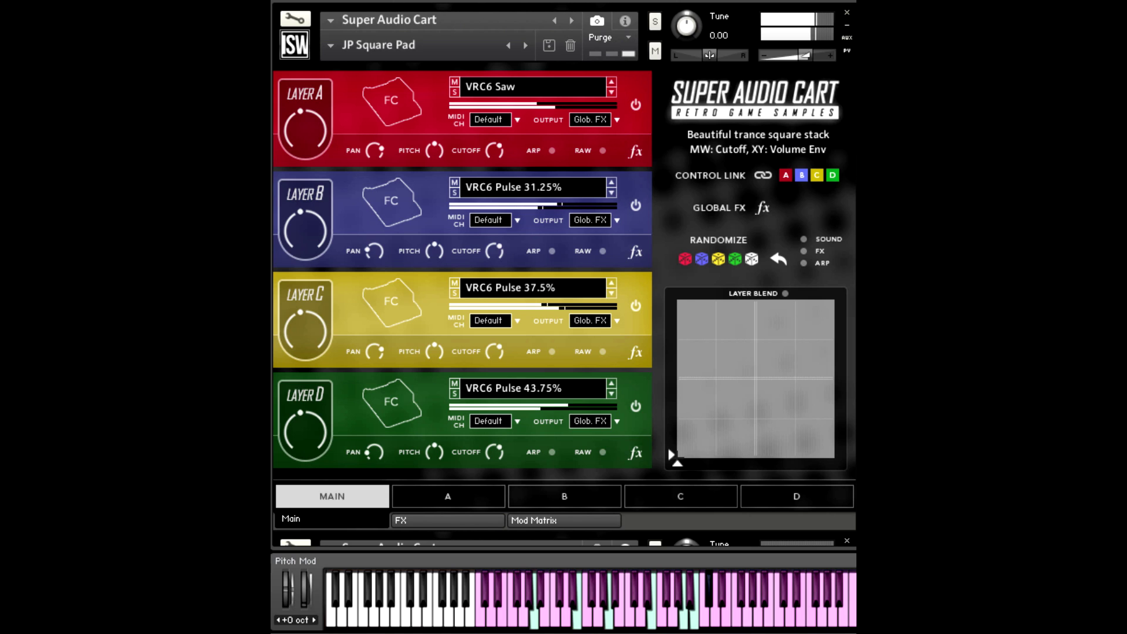
drag(677, 455, 842, 296)
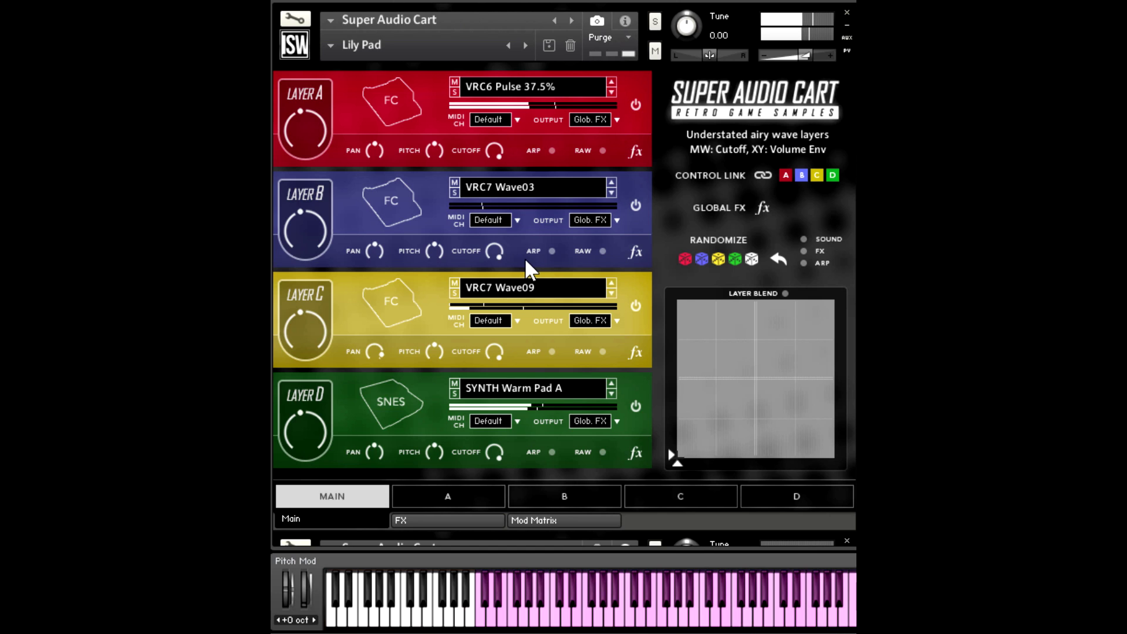
click(772, 375)
drag(786, 367, 827, 309)
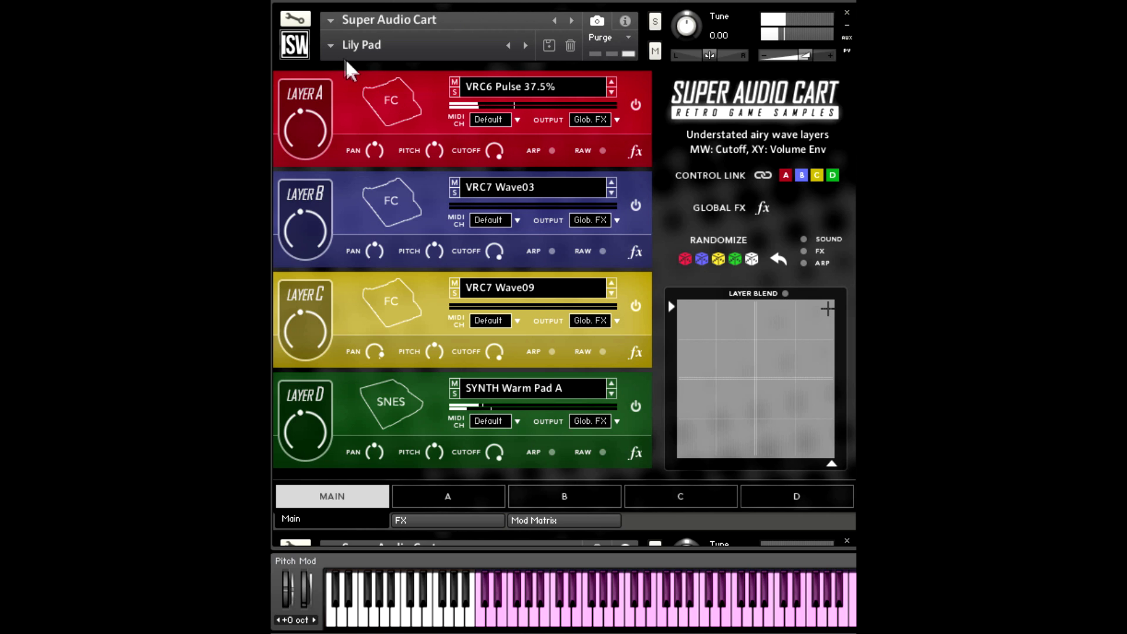
Load the Oxygene snapshot, sweep its XY pad upward and return it to the pad's lower-left corner.
click(332, 45)
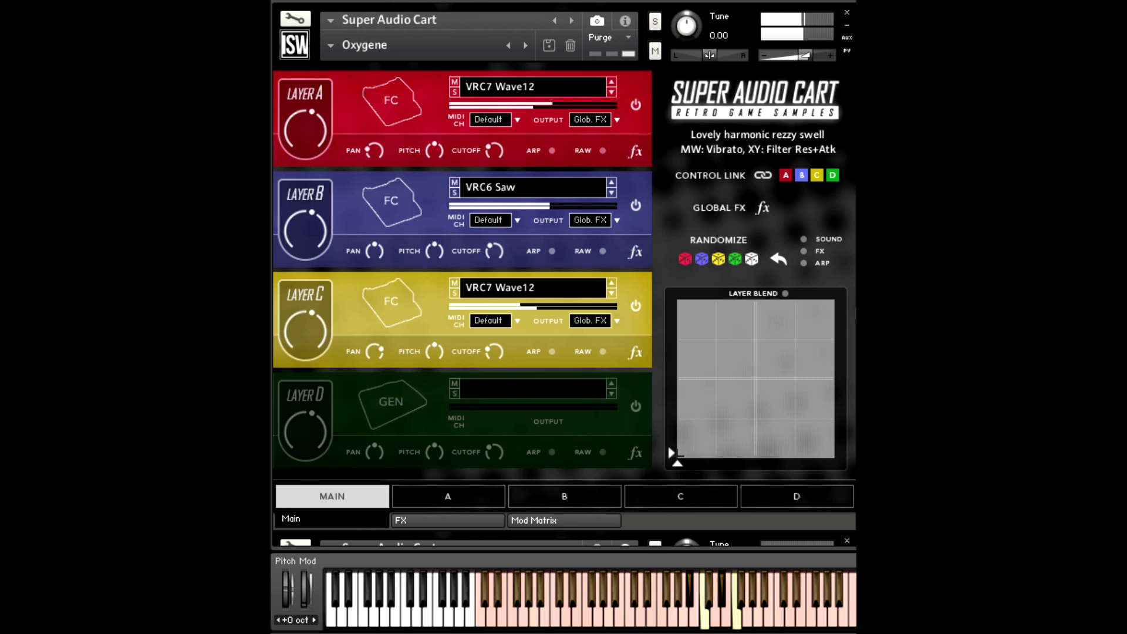
mouse_move(741, 407)
mouse_down()
mouse_move(722, 432)
mouse_move(763, 372)
mouse_move(741, 343)
mouse_up()
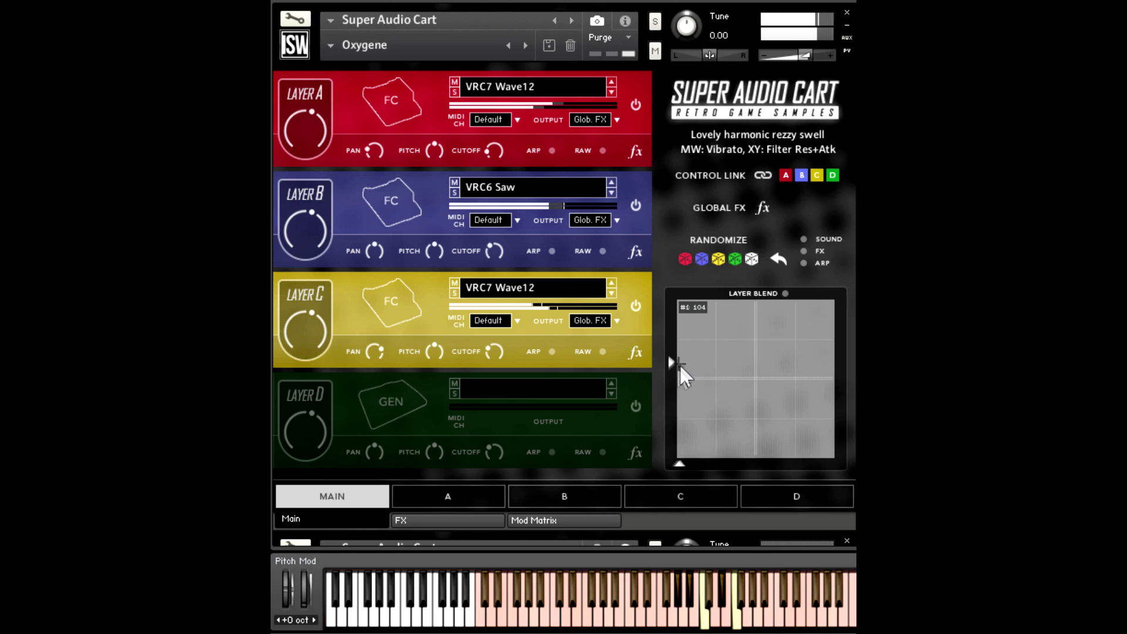
drag(653, 418, 579, 516)
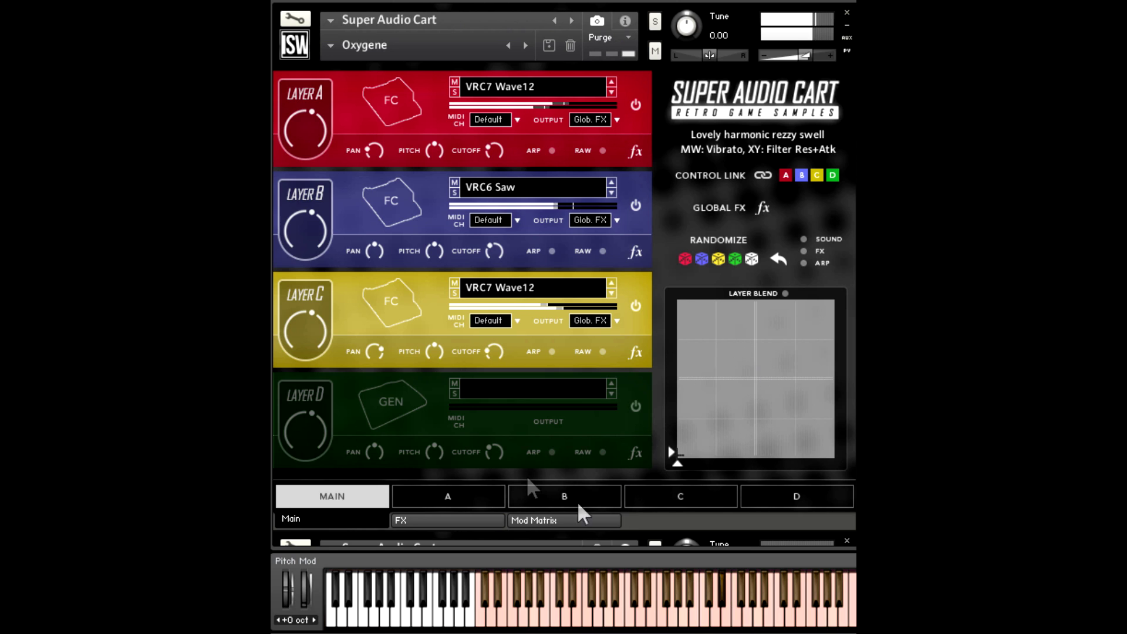
Load the Tyrell snapshot, followed by the FC Brass Thing snapshot.
click(330, 45)
click(530, 52)
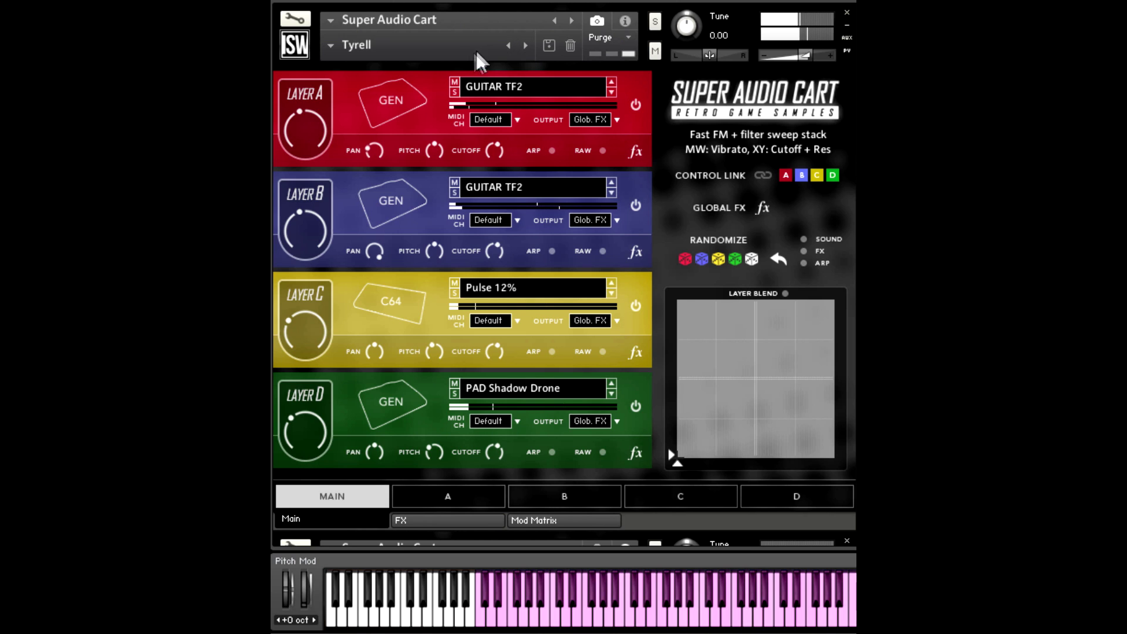
click(328, 44)
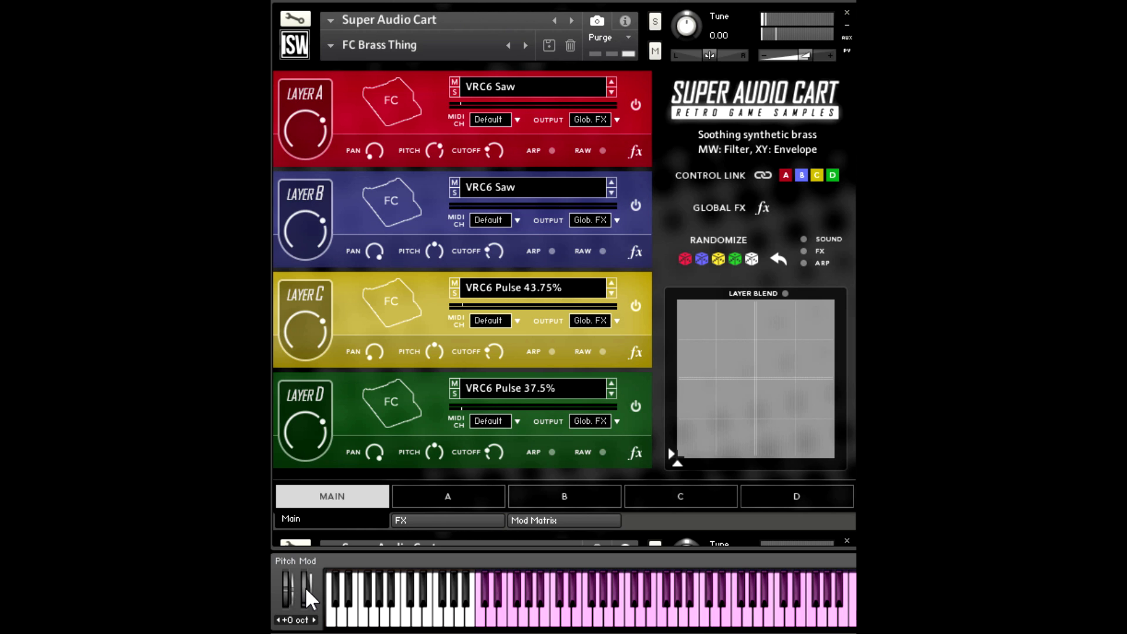
Return the FC Brass Thing XY pad to its lower-left corner, and sweep the Compi Comper snapshot's pad to its upper-right corner.
drag(726, 404, 672, 457)
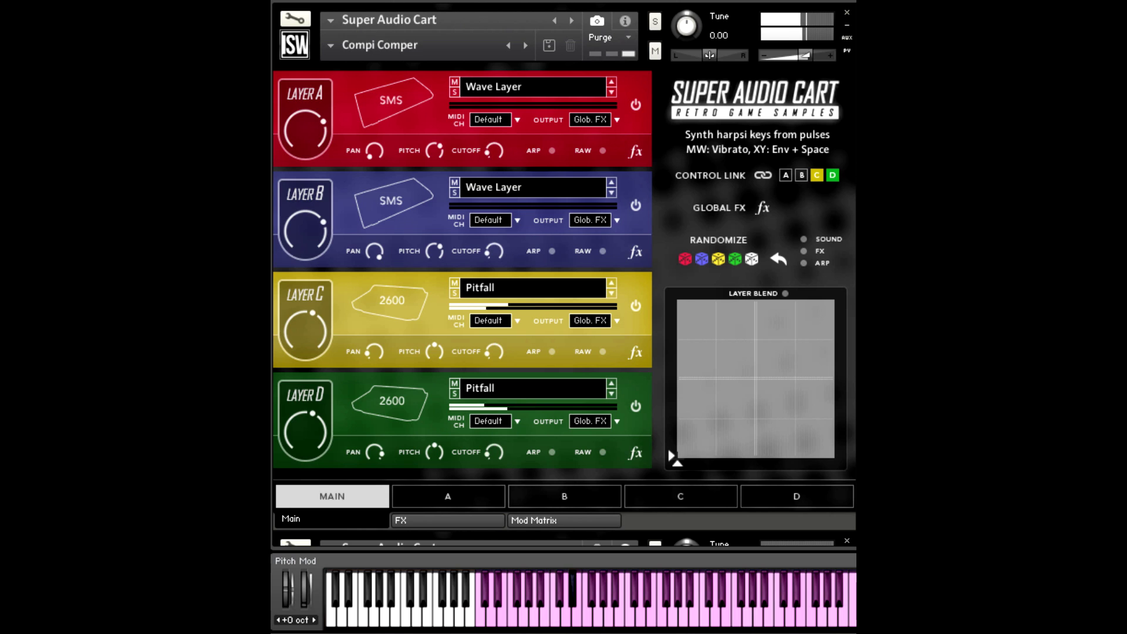
click(754, 406)
drag(762, 394, 812, 315)
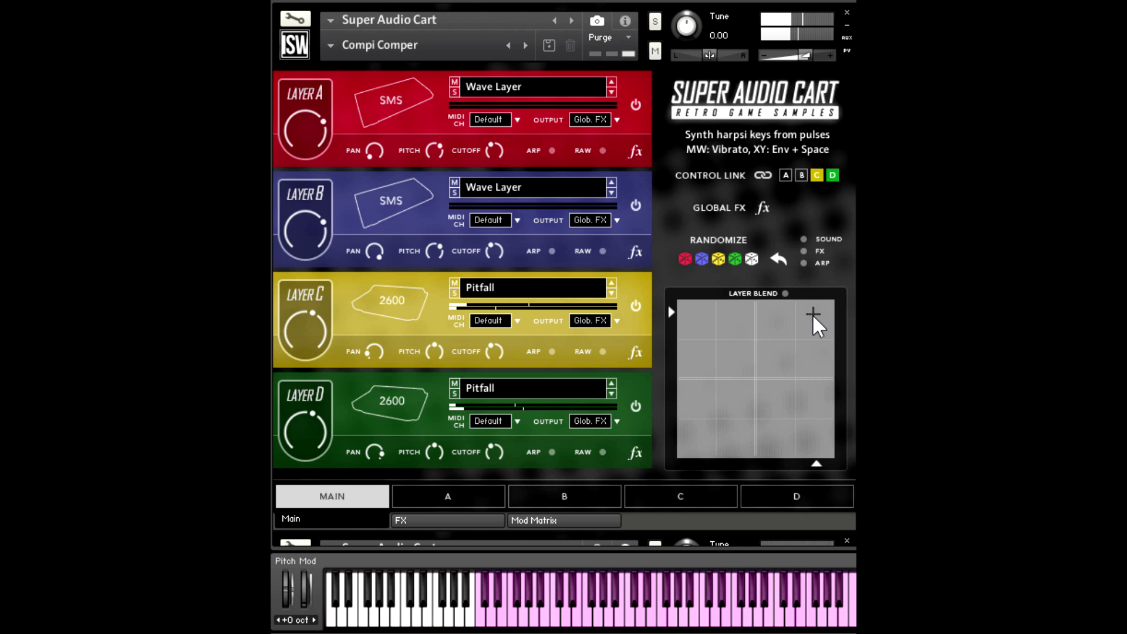
Load the Anjuna Dart snapshot and sweep its XY pad, ending in the pad's lower-left corner.
click(331, 47)
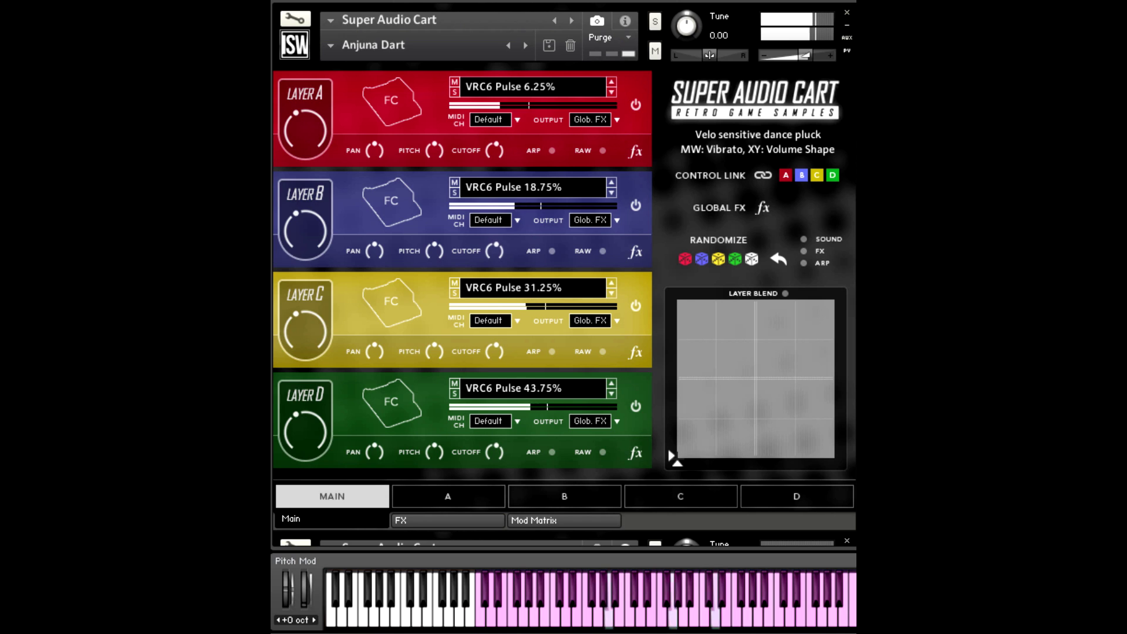
mouse_move(678, 455)
mouse_down()
mouse_move(678, 415)
mouse_move(786, 368)
mouse_move(828, 314)
mouse_move(806, 360)
mouse_move(669, 461)
mouse_up()
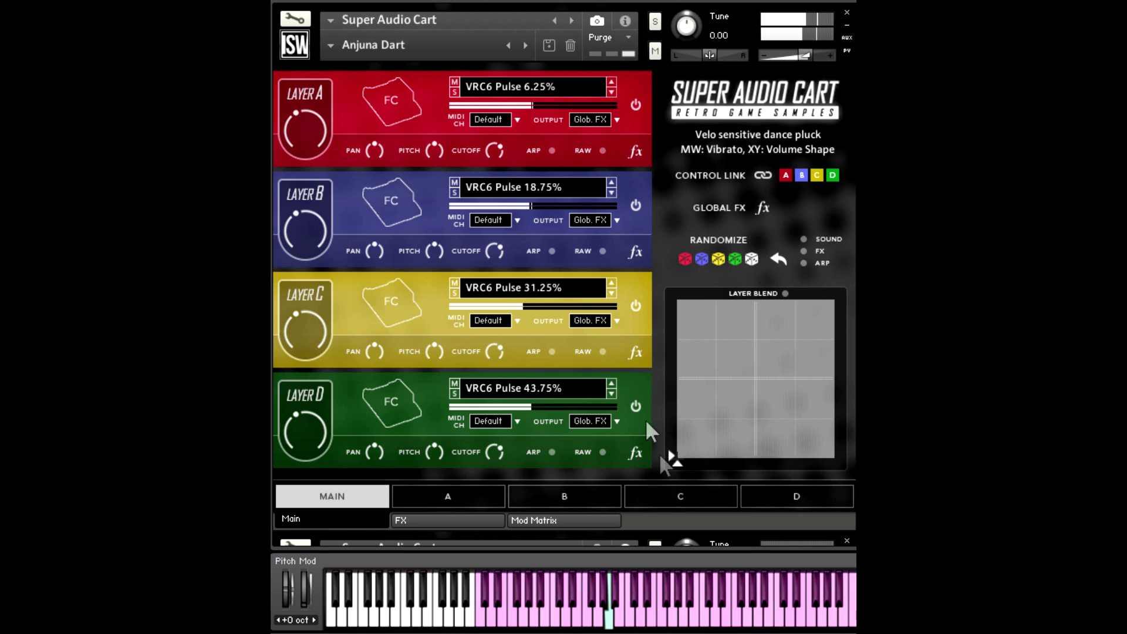